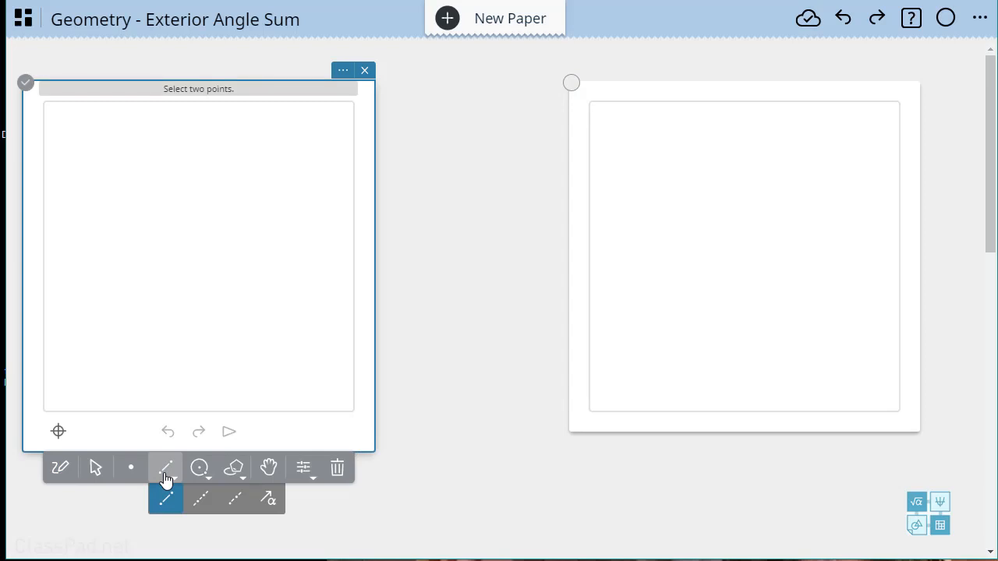
Draw three rays end to end on the active geometry paper so they enclose a triangle with one extended side at each vertex
{"action": "left_click", "coordinate": [237, 506]}
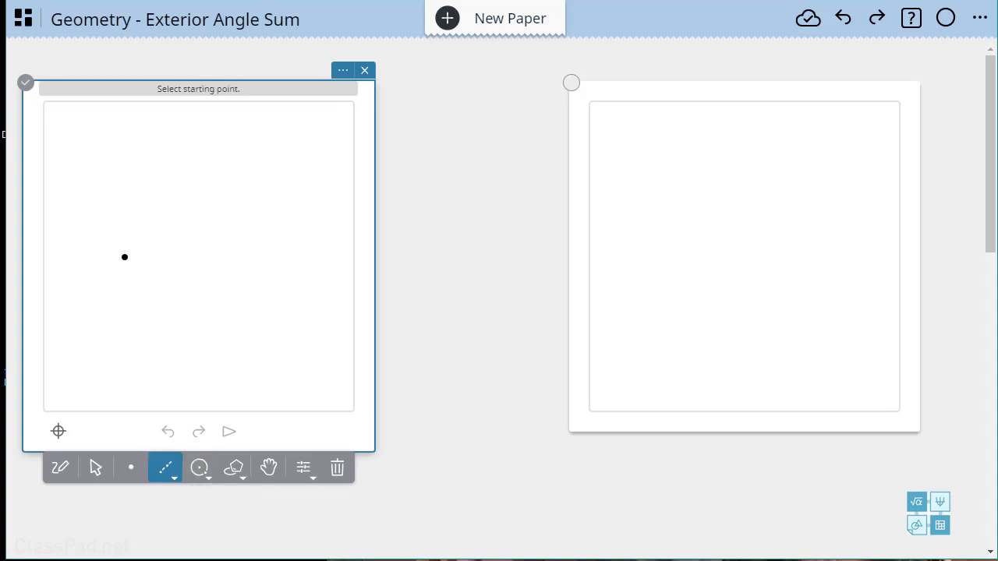
{"action": "left_click", "coordinate": [126, 274]}
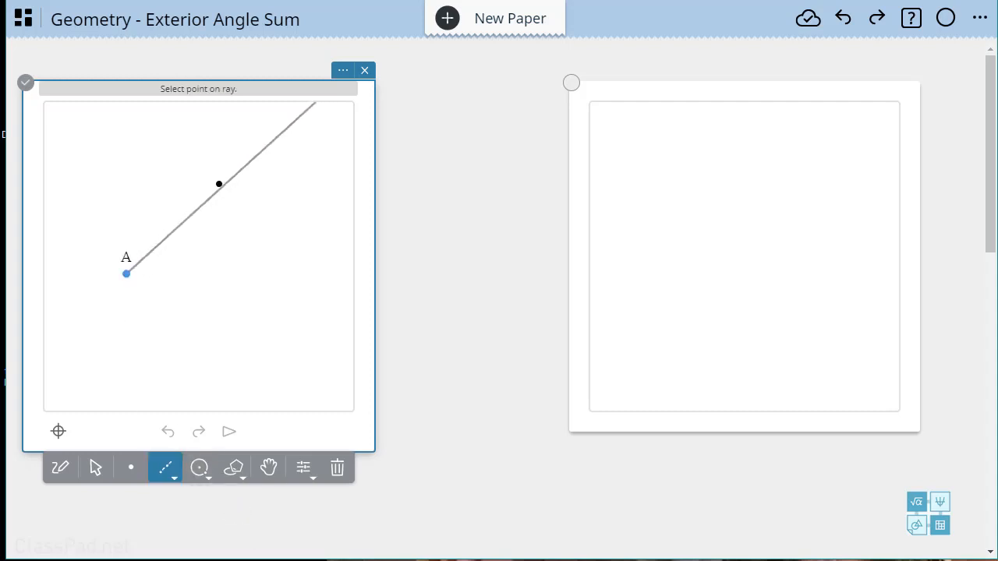
{"action": "left_click", "coordinate": [226, 170]}
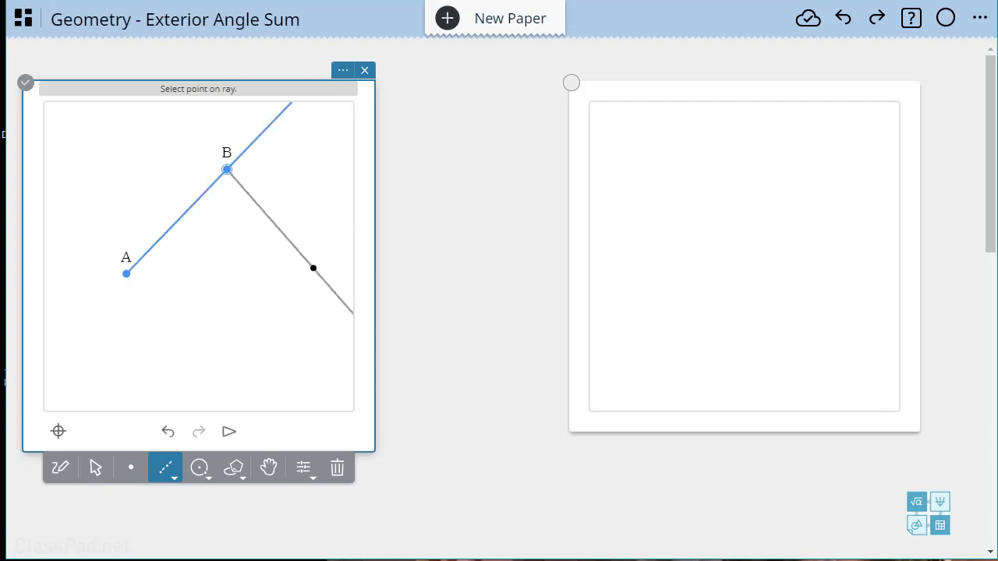
{"action": "left_click", "coordinate": [313, 269]}
{"action": "left_click", "coordinate": [313, 268]}
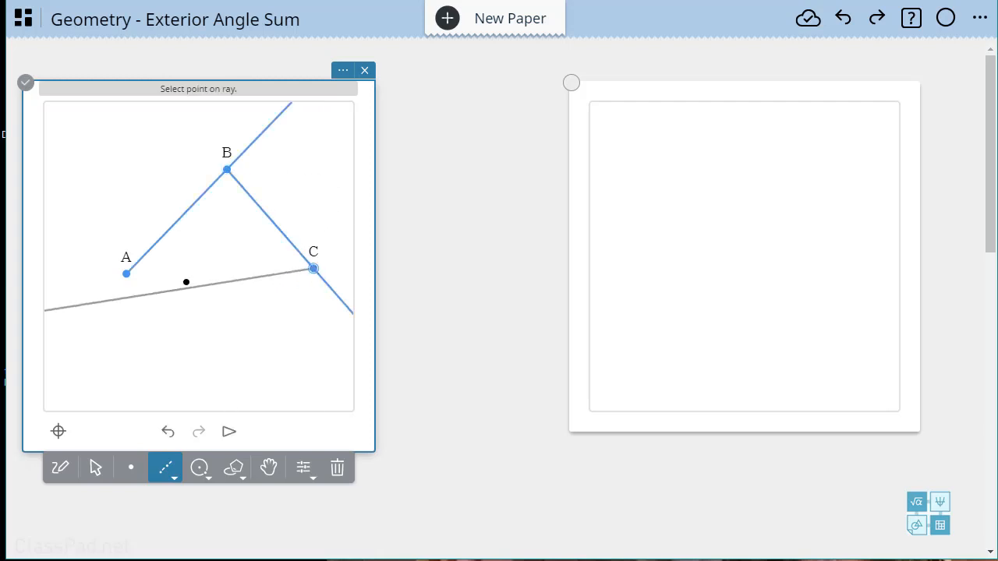
{"action": "left_click", "coordinate": [125, 275]}
{"action": "left_click", "coordinate": [96, 470]}
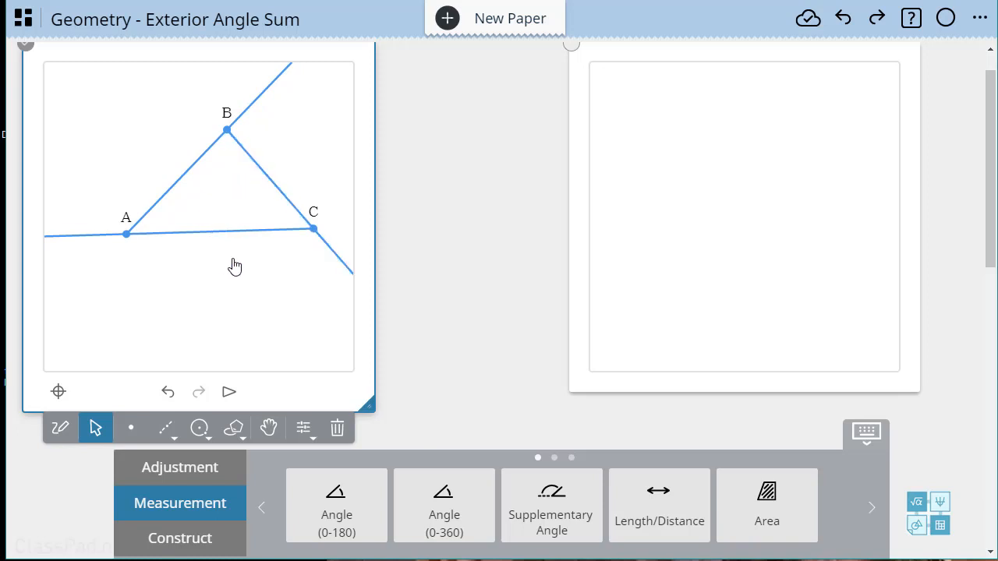
Place a point near the centre of the other, blank geometry paper and draw a ray from it up through a second vertex
{"action": "left_click", "coordinate": [701, 222]}
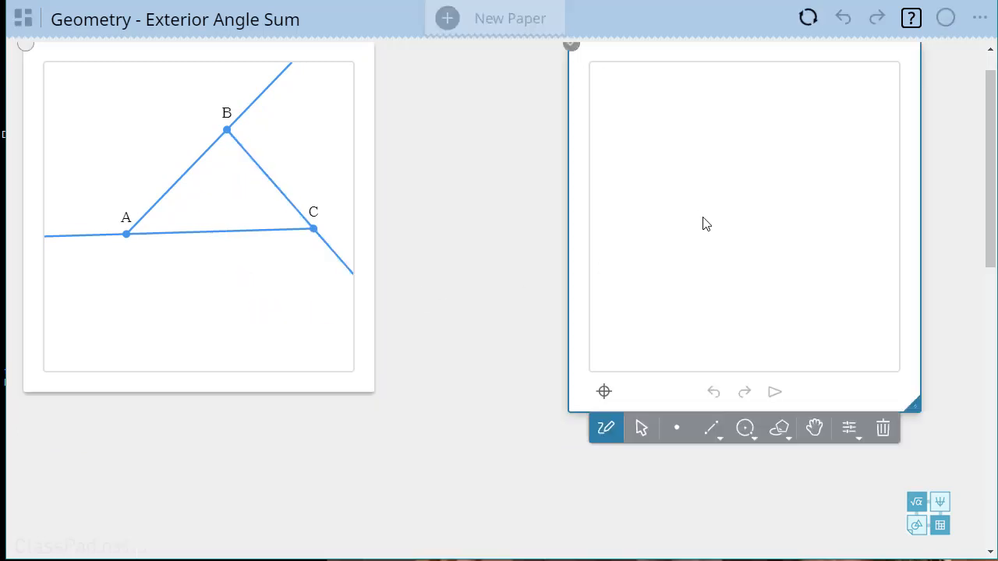
{"action": "left_click", "coordinate": [704, 220]}
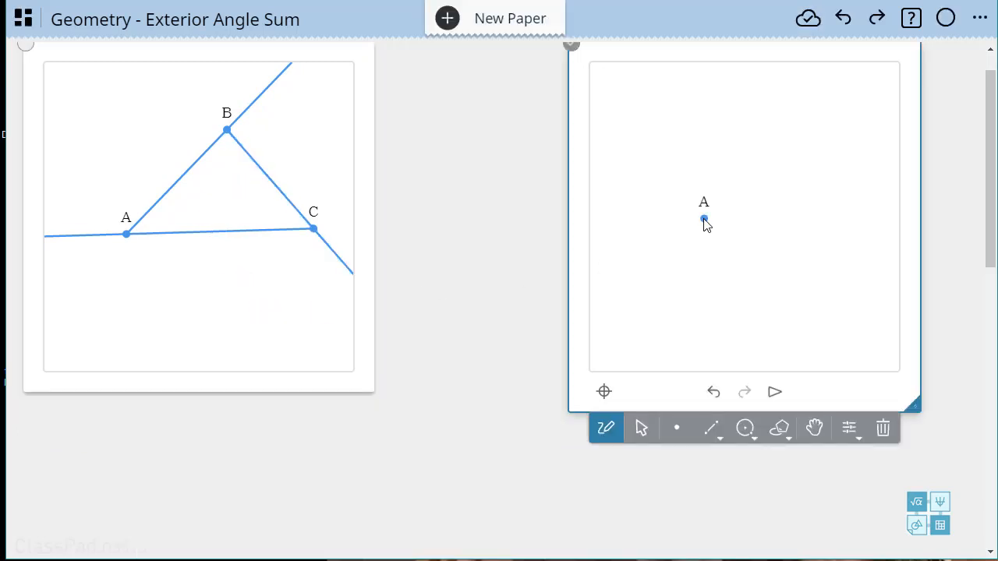
{"action": "left_click", "coordinate": [711, 430]}
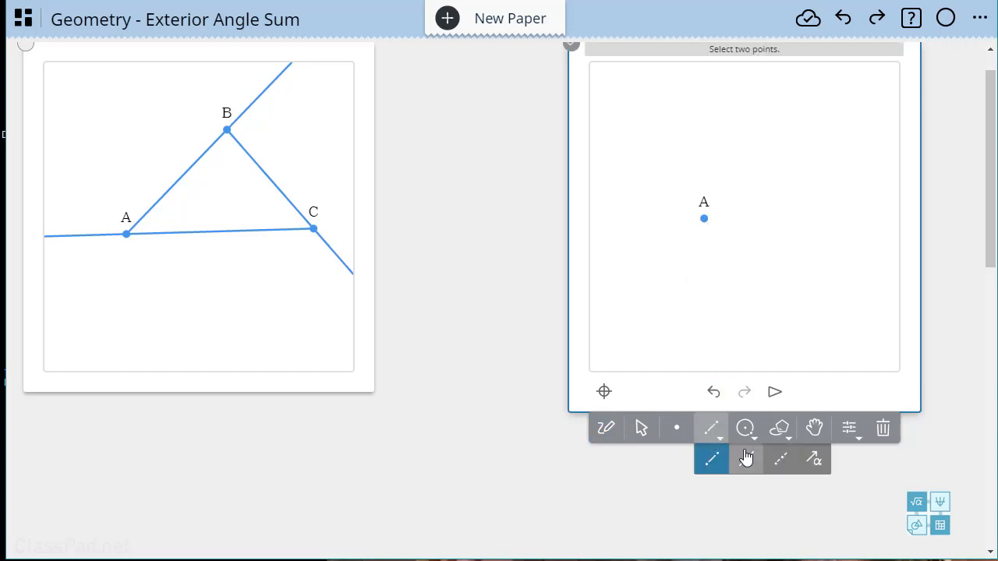
{"action": "left_click", "coordinate": [780, 458]}
{"action": "left_click", "coordinate": [704, 219]}
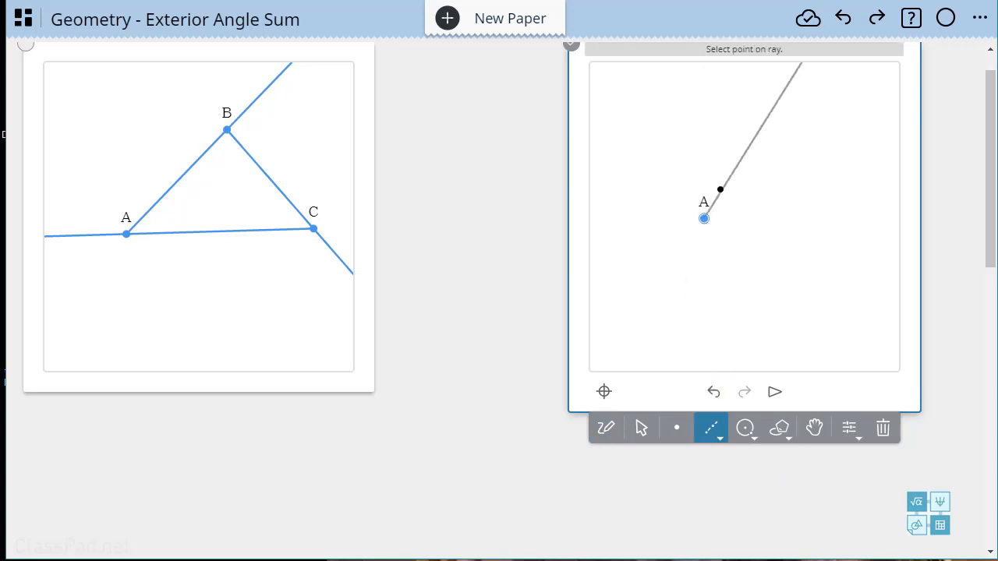
{"action": "left_click", "coordinate": [760, 124]}
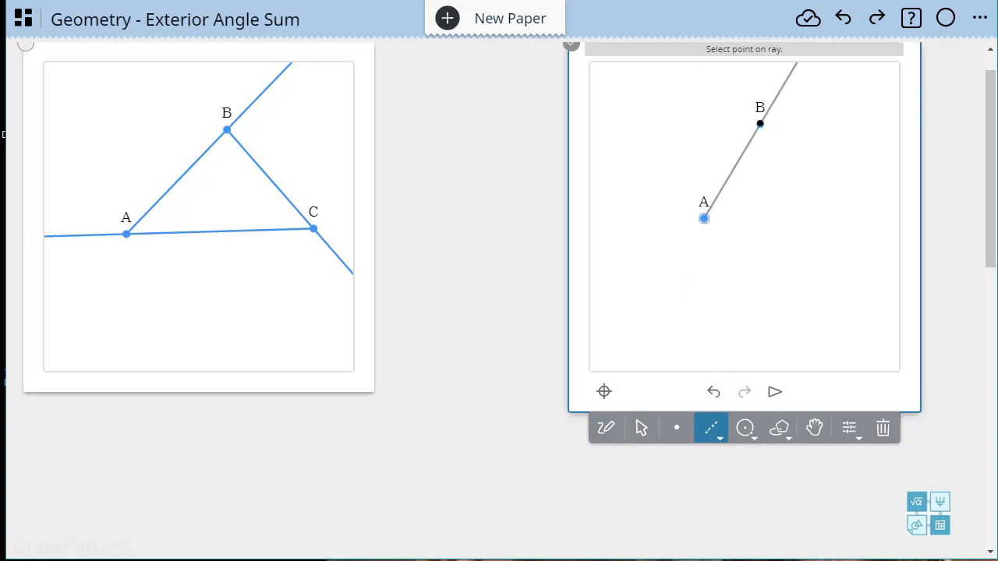
Continue clockwise from vertex B with three more rays, each starting at the previous ray's second point
{"action": "left_click", "coordinate": [828, 173]}
{"action": "left_click", "coordinate": [828, 174]}
{"action": "left_click", "coordinate": [823, 250]}
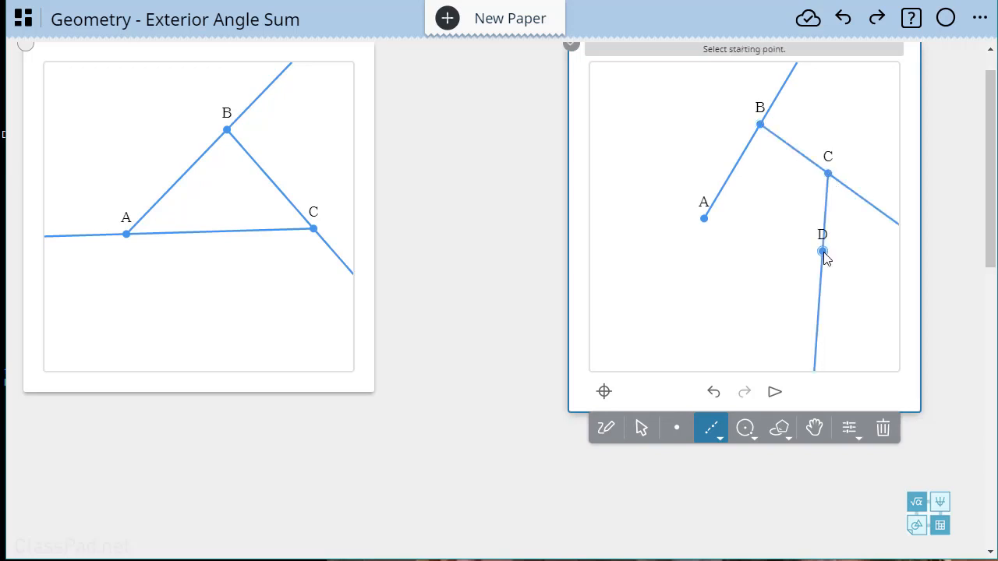
{"action": "left_click", "coordinate": [823, 251]}
{"action": "left_click", "coordinate": [790, 238]}
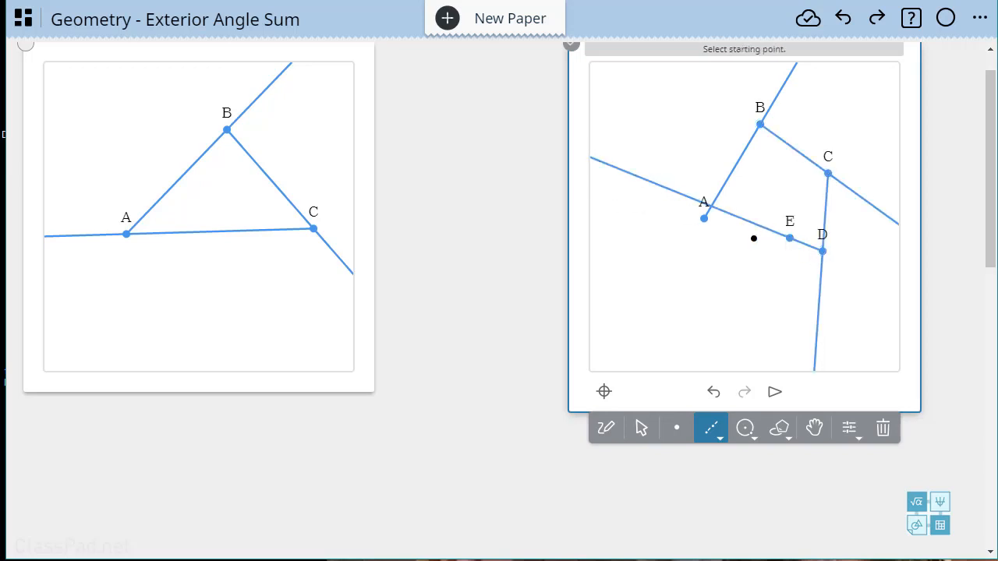
Close the pentagon with a ray from E through A, and move E below A to make the shape convex
{"action": "left_click", "coordinate": [789, 238]}
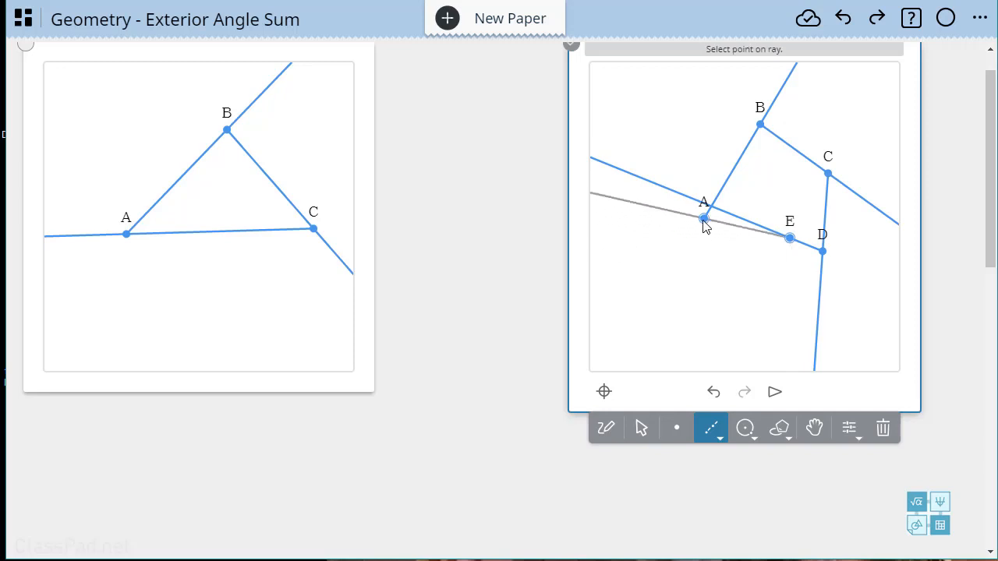
{"action": "left_click", "coordinate": [704, 219]}
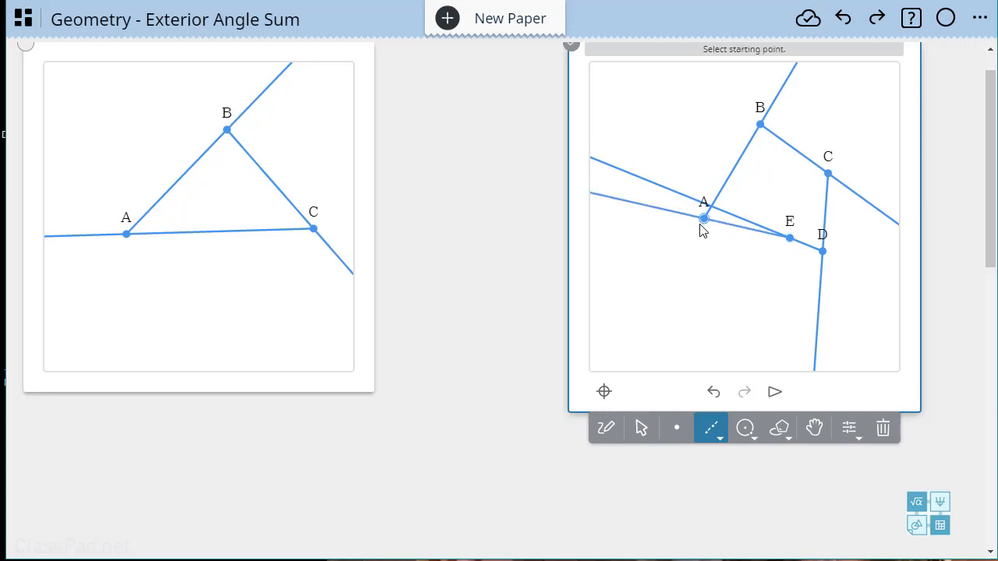
{"action": "left_click", "coordinate": [641, 428]}
{"action": "left_click_drag", "start_coordinate": [789, 238], "coordinate": [718, 302]}
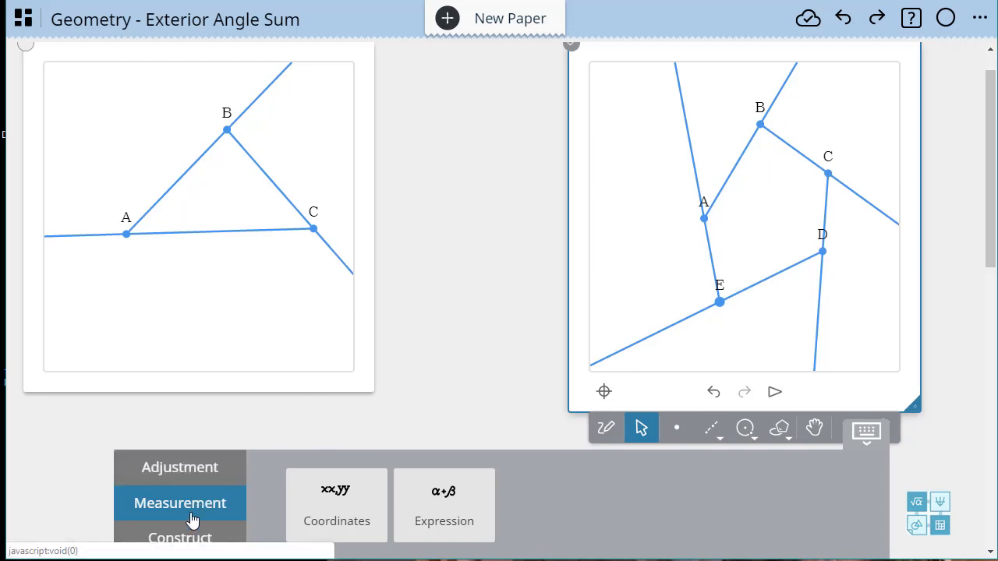
Measure the triangle's exterior angle at B as the supplementary angle between the rays from A and B
{"action": "left_click", "coordinate": [167, 351]}
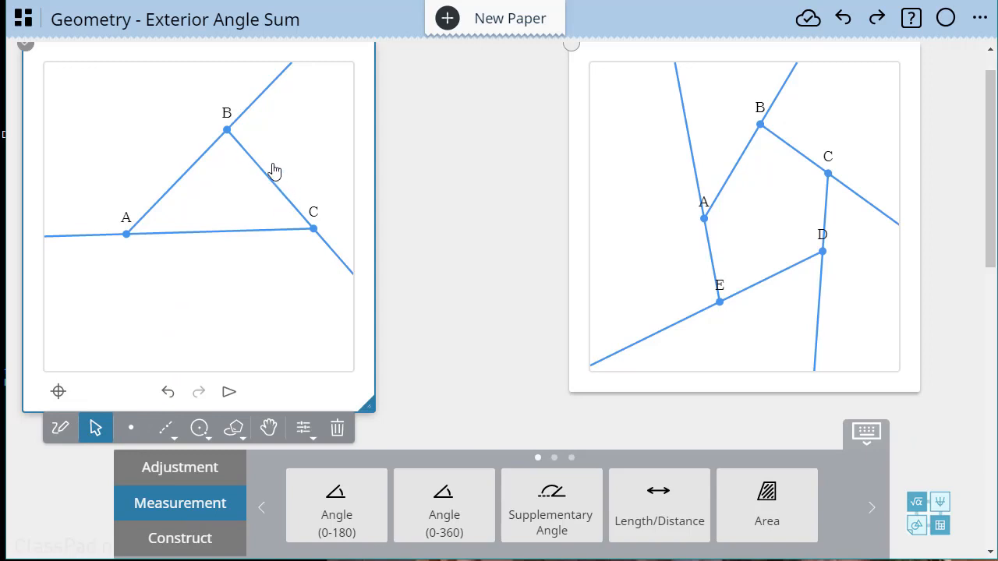
{"action": "left_click", "coordinate": [255, 108]}
{"action": "left_click", "coordinate": [258, 167]}
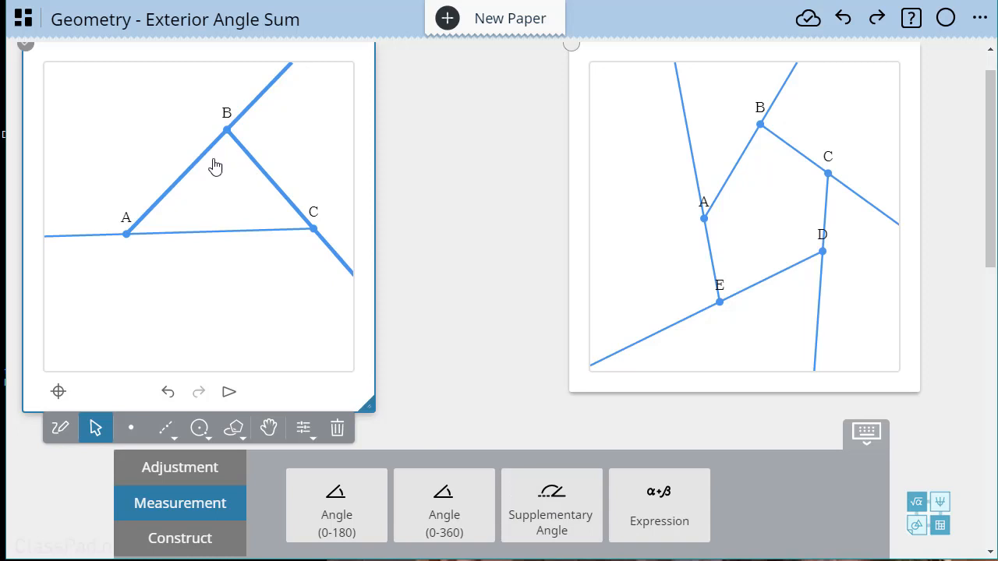
{"action": "left_click", "coordinate": [555, 524]}
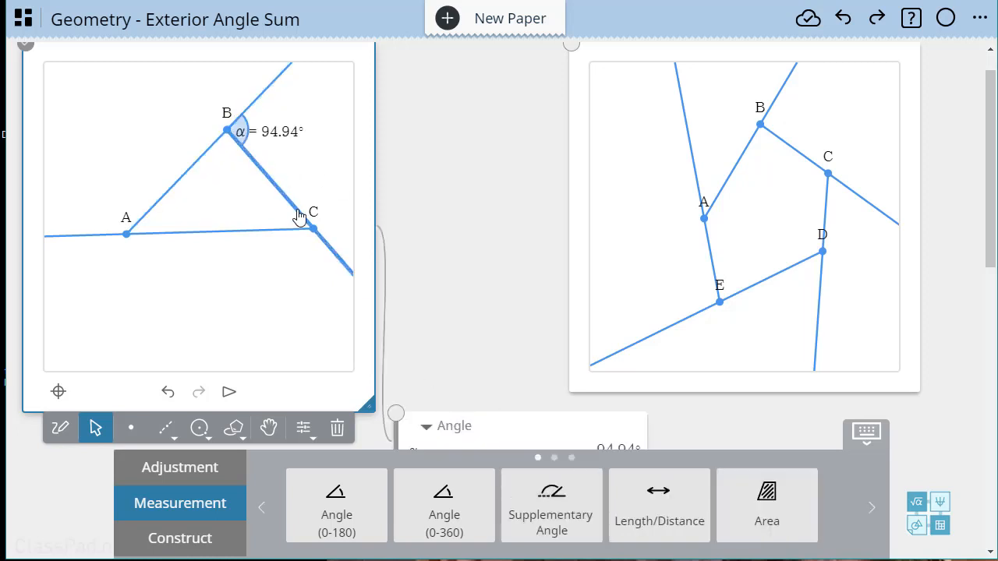
Add supplementary angle measurements for the triangle's exterior angles at C and A
{"action": "left_click", "coordinate": [333, 255]}
{"action": "left_click", "coordinate": [276, 232]}
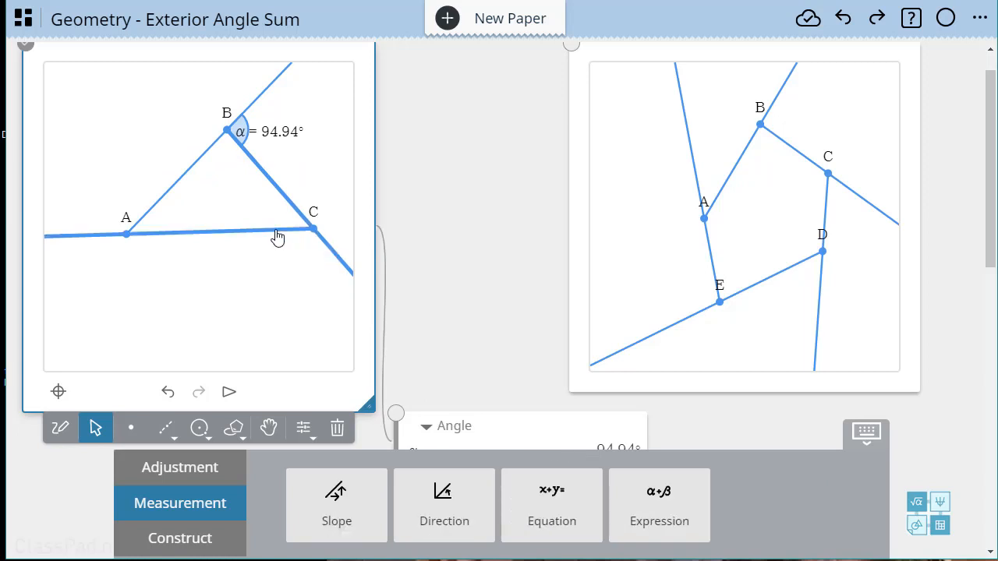
{"action": "left_click", "coordinate": [535, 513]}
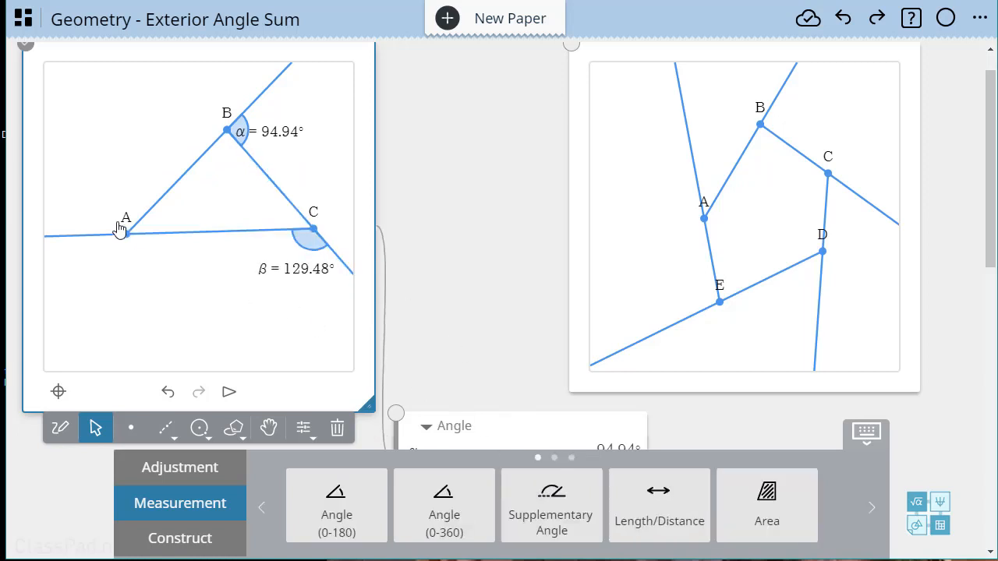
{"action": "left_click", "coordinate": [81, 236]}
{"action": "left_click", "coordinate": [151, 208]}
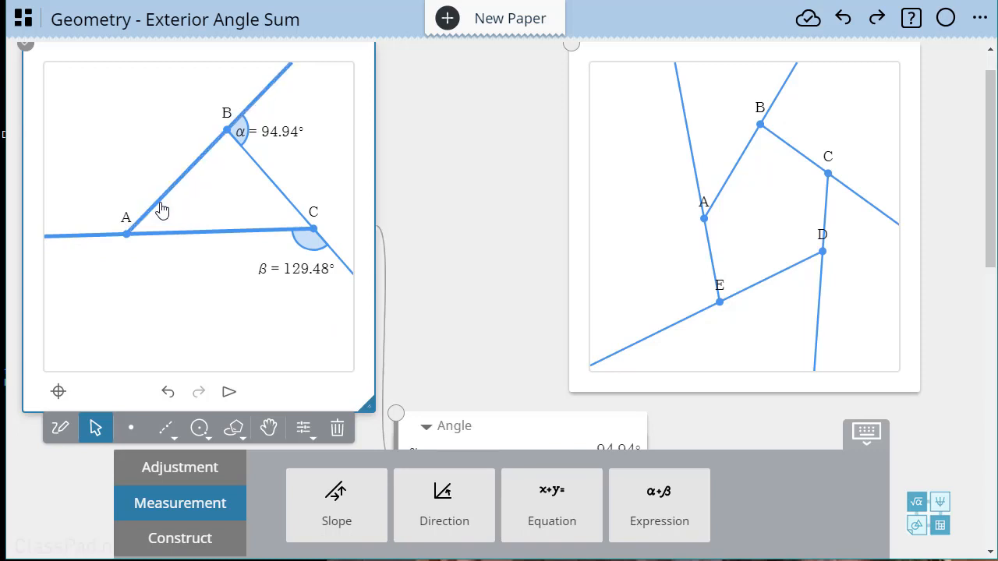
{"action": "left_click", "coordinate": [535, 483]}
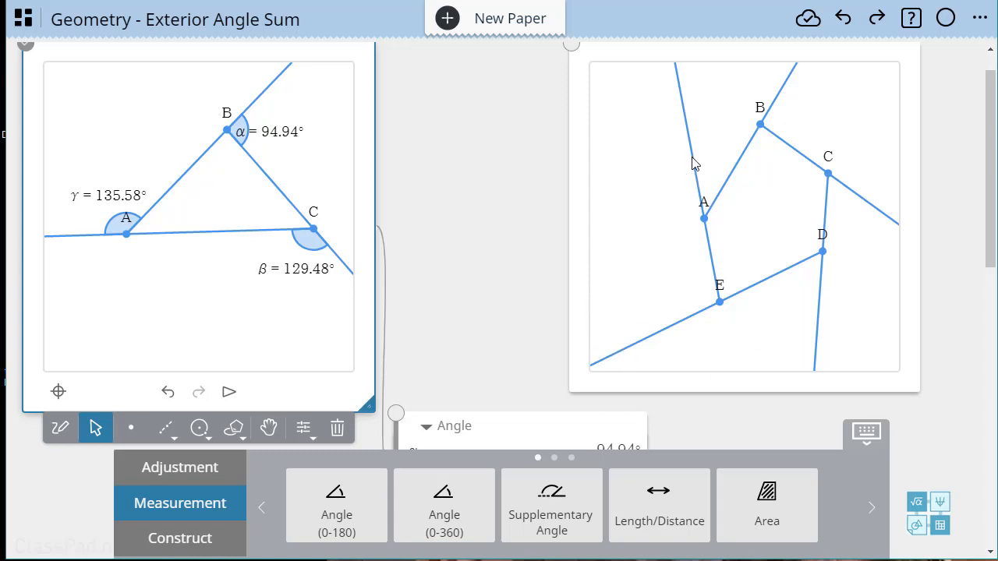
Add supplementary angle measurements for the pentagon's exterior angles at A and B
{"action": "left_click", "coordinate": [655, 247]}
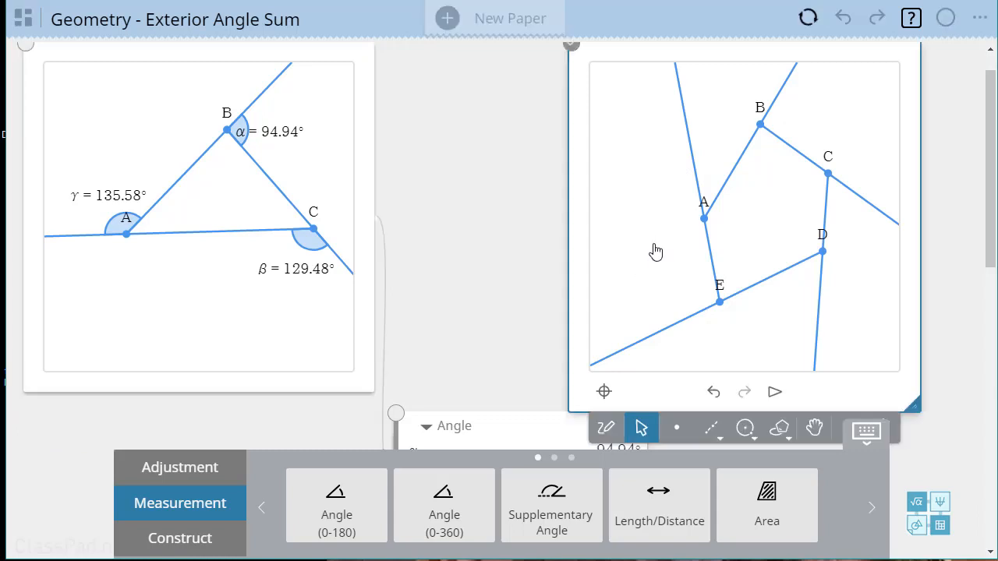
{"action": "left_click", "coordinate": [695, 173]}
{"action": "left_click", "coordinate": [730, 177]}
{"action": "left_click", "coordinate": [563, 507]}
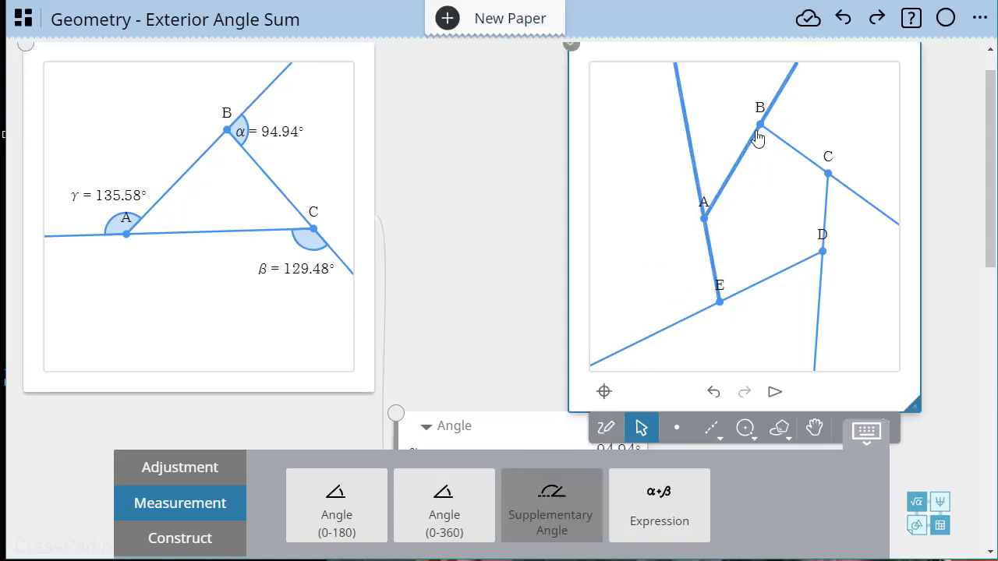
{"action": "left_click", "coordinate": [780, 105]}
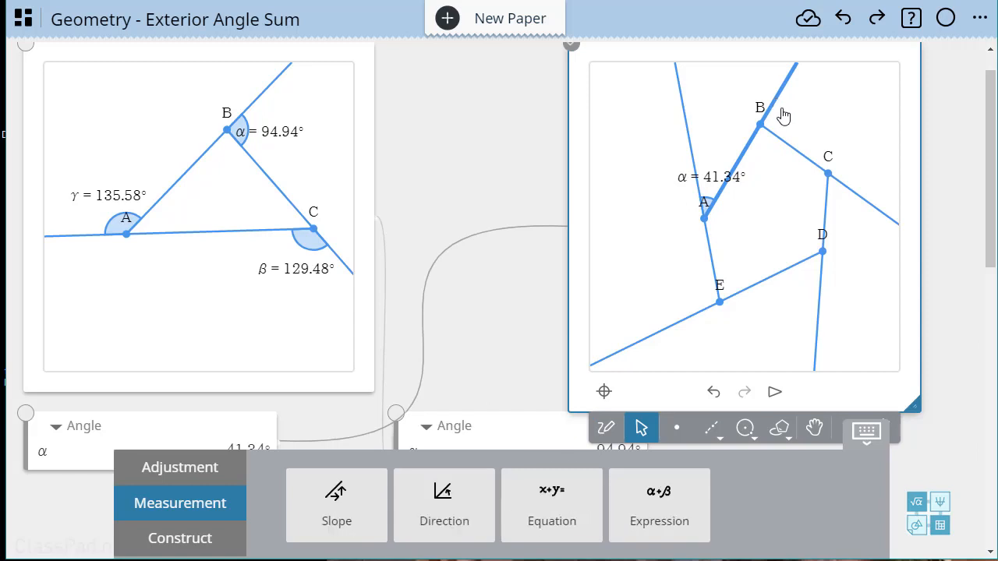
{"action": "left_click", "coordinate": [783, 145]}
{"action": "left_click", "coordinate": [580, 530]}
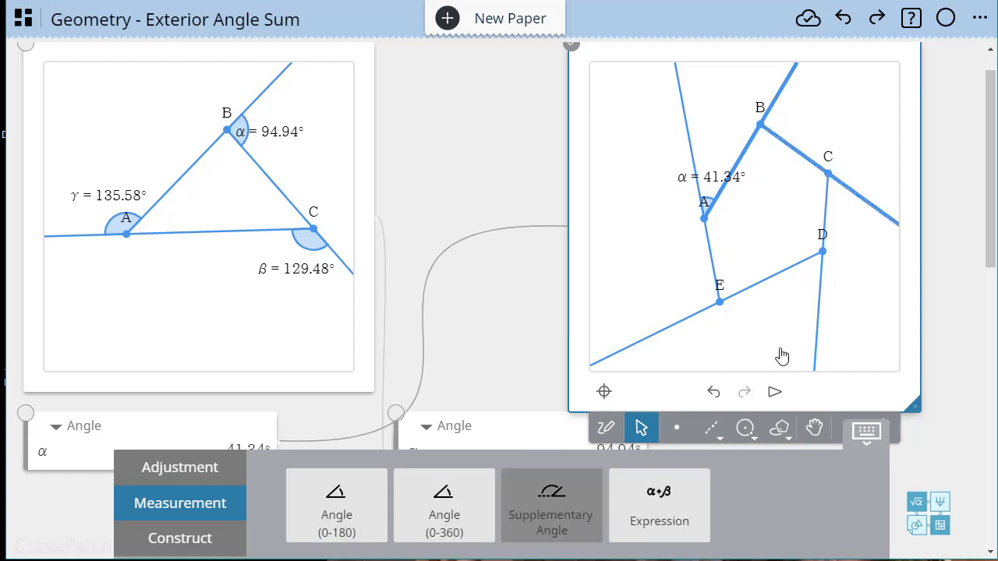
Measure the pentagon's exterior angles at C and D as supplementary angles between their adjacent rays
{"action": "left_click", "coordinate": [876, 213]}
{"action": "left_click", "coordinate": [825, 226]}
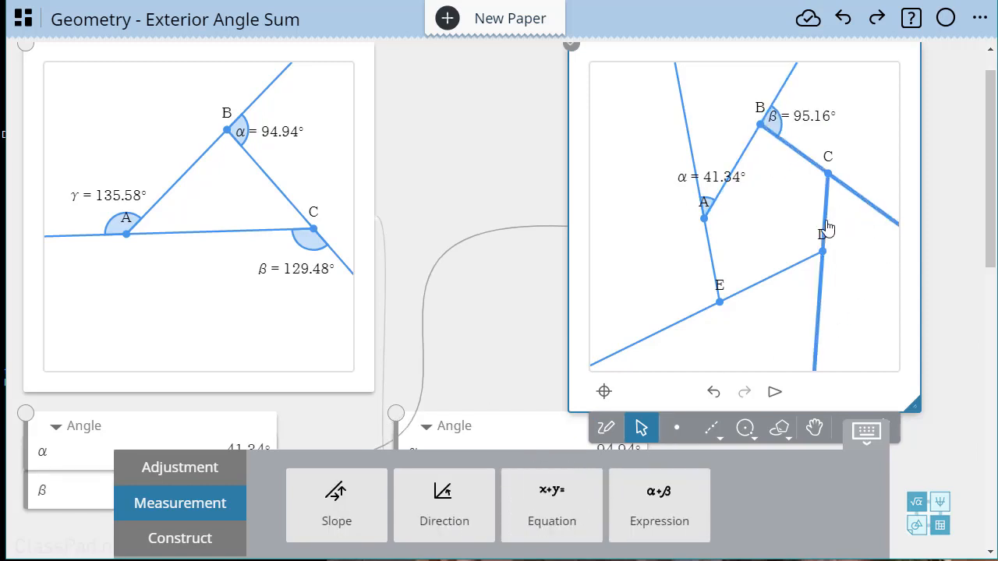
{"action": "left_click", "coordinate": [561, 507]}
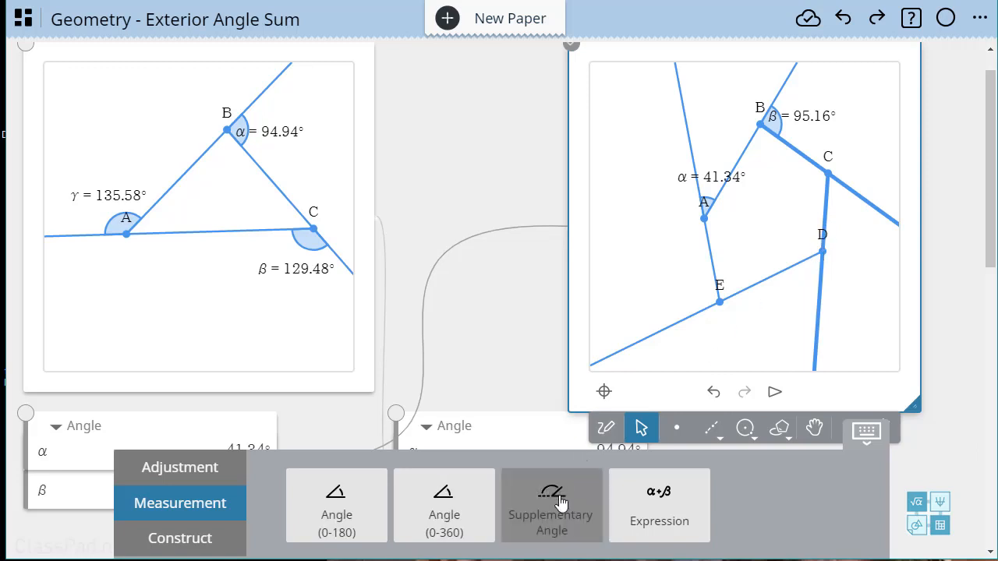
{"action": "left_click", "coordinate": [821, 310]}
{"action": "left_click", "coordinate": [770, 277]}
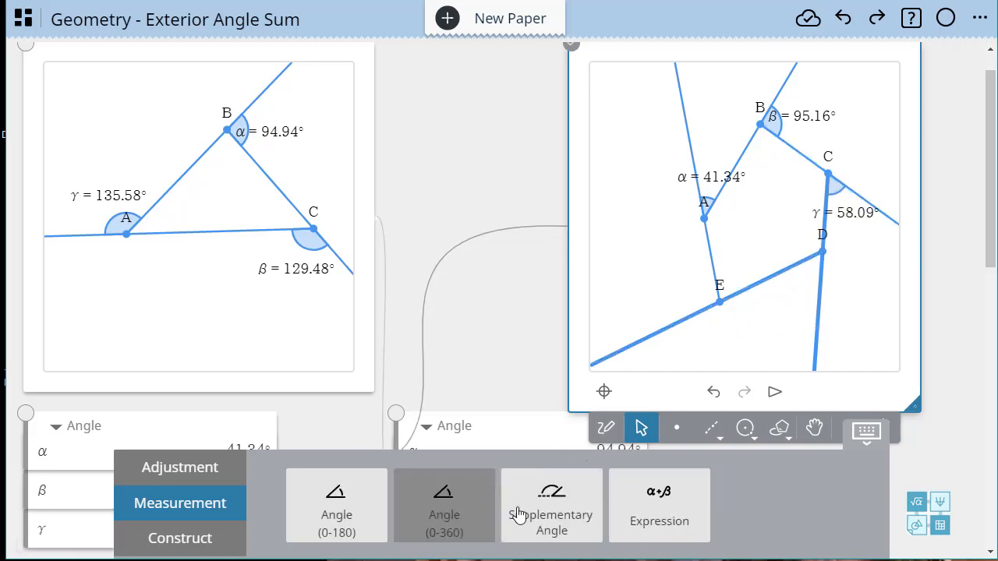
{"action": "left_click", "coordinate": [564, 484]}
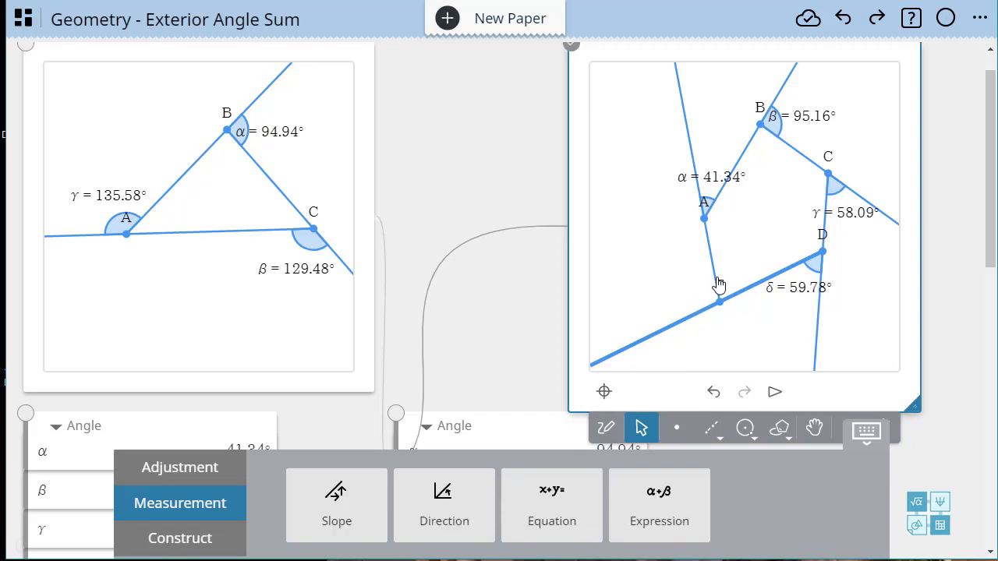
{"action": "left_click", "coordinate": [718, 301]}
{"action": "left_click", "coordinate": [715, 279]}
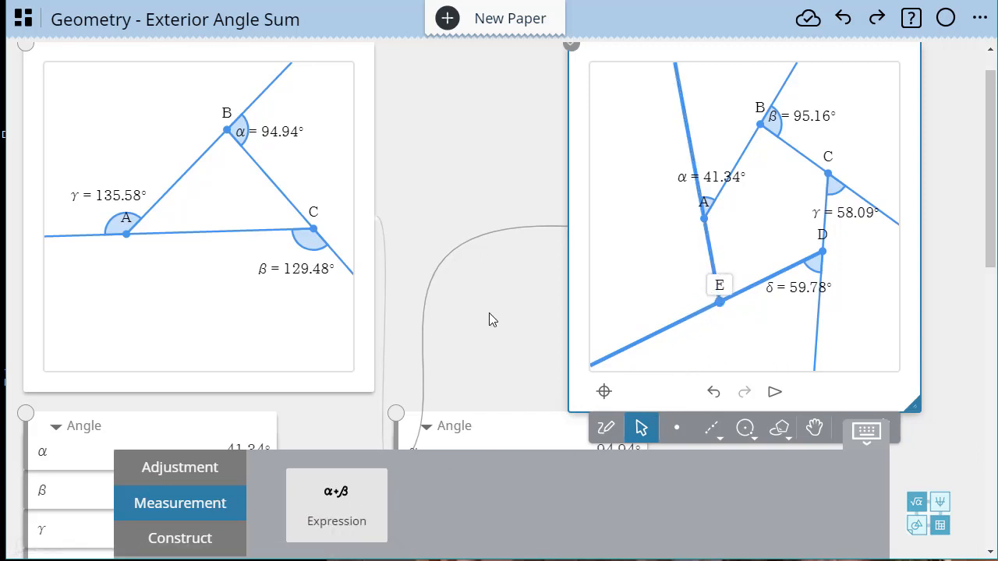
{"action": "left_click", "coordinate": [550, 321]}
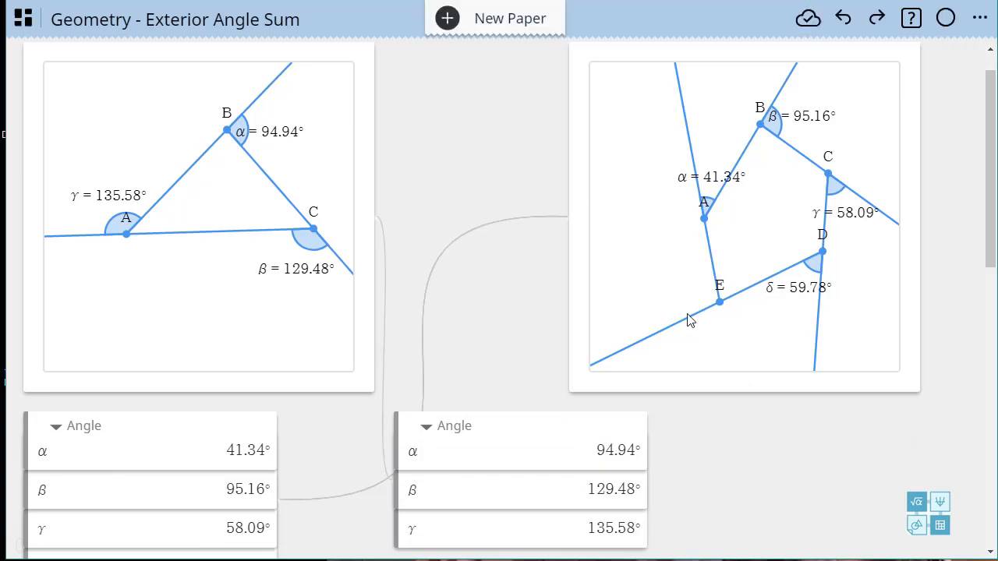
Measure the pentagon's exterior angle at E as the supplementary angle between the rays from D and E
{"action": "left_click", "coordinate": [696, 319]}
{"action": "left_click", "coordinate": [715, 274]}
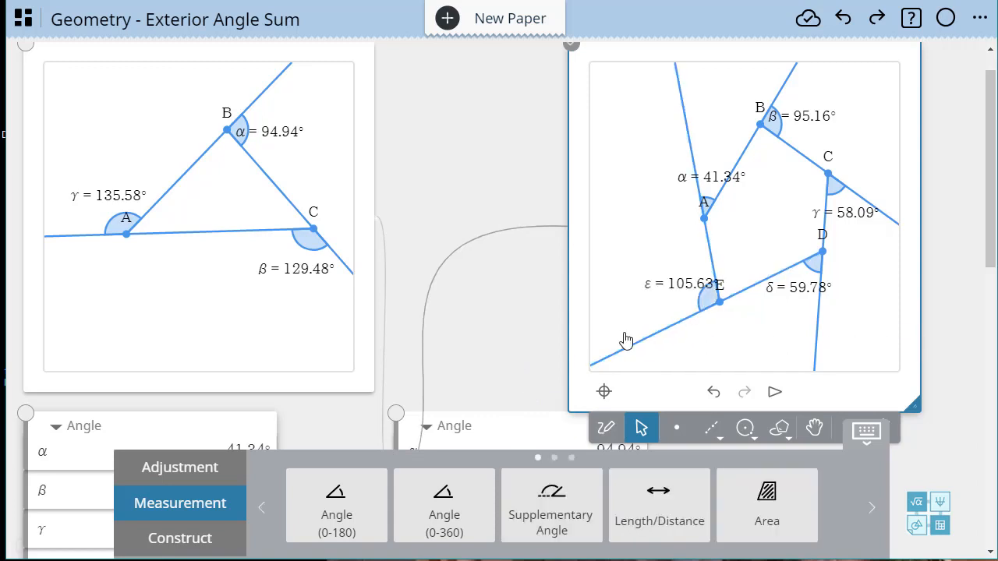
Shrink the triangle's view until its three exterior angles meet around one point, and restore the default view
{"action": "left_click", "coordinate": [187, 301]}
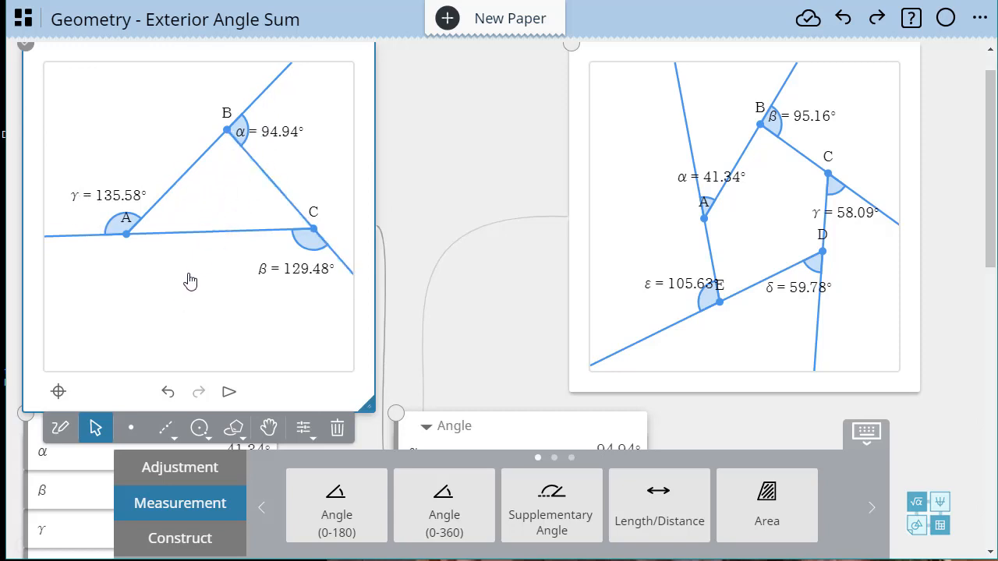
{"action": "scroll", "coordinate": [190, 280], "scroll_direction": "down", "scroll_amount": 2}
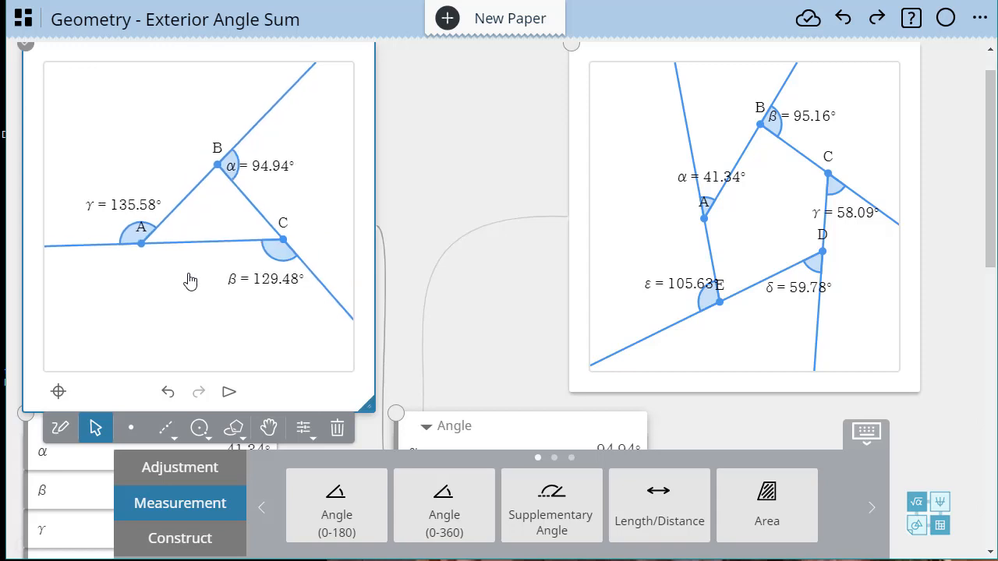
{"action": "scroll", "coordinate": [191, 280], "scroll_direction": "down", "scroll_amount": 5}
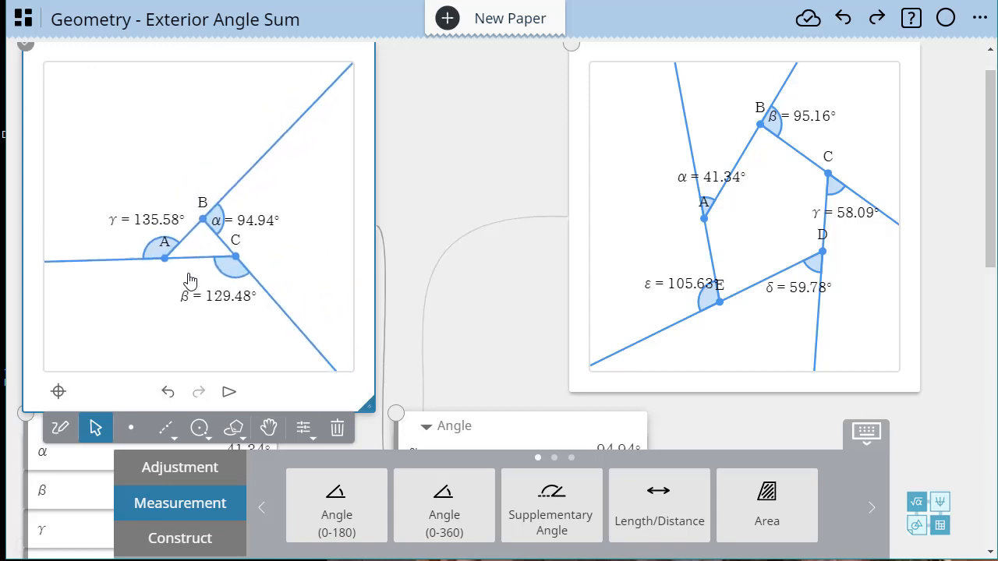
{"action": "scroll", "coordinate": [178, 285], "scroll_direction": "down", "scroll_amount": 3}
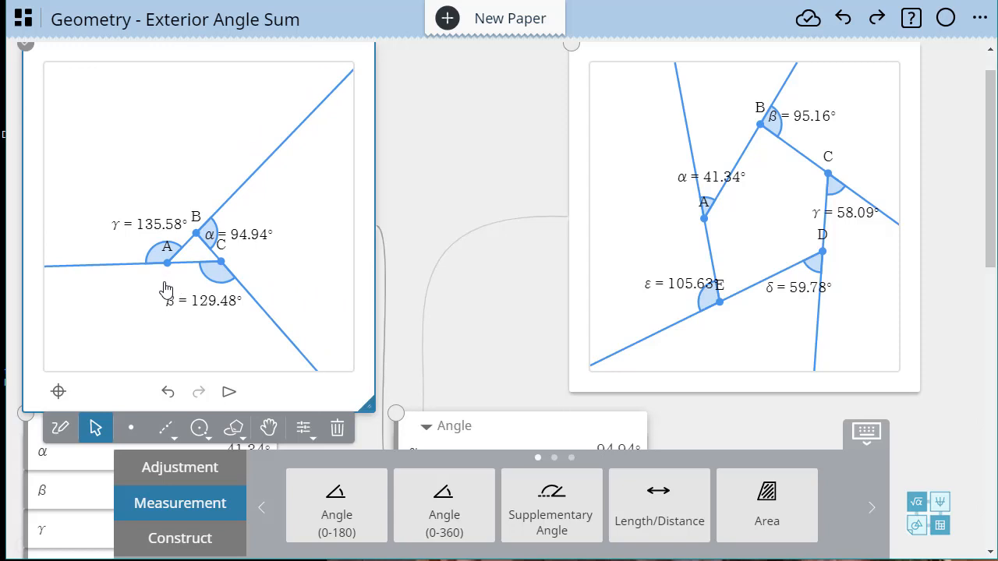
{"action": "scroll", "coordinate": [166, 290], "scroll_direction": "down", "scroll_amount": 1}
{"action": "scroll", "coordinate": [163, 290], "scroll_direction": "down", "scroll_amount": 1}
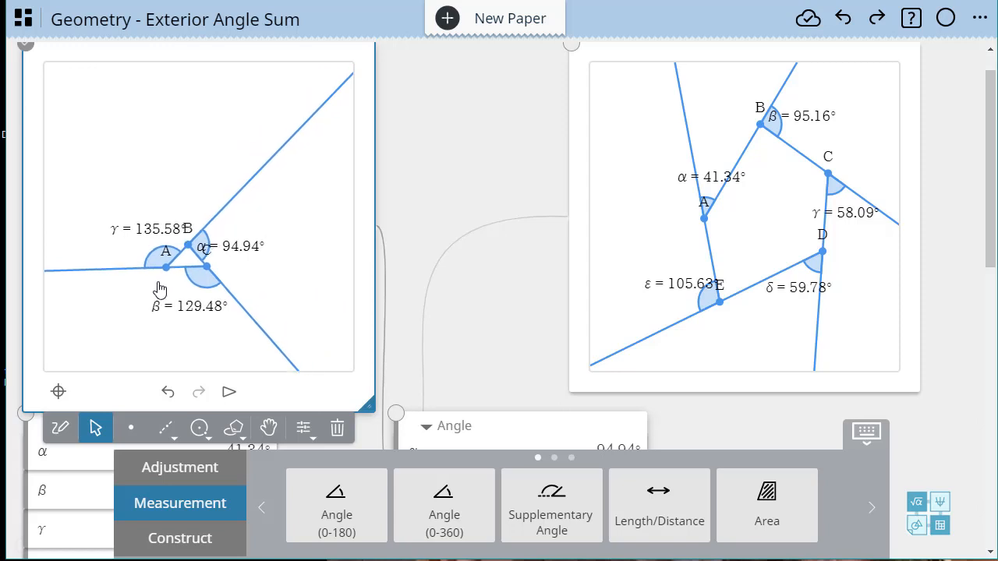
{"action": "scroll", "coordinate": [151, 289], "scroll_direction": "up", "scroll_amount": 4}
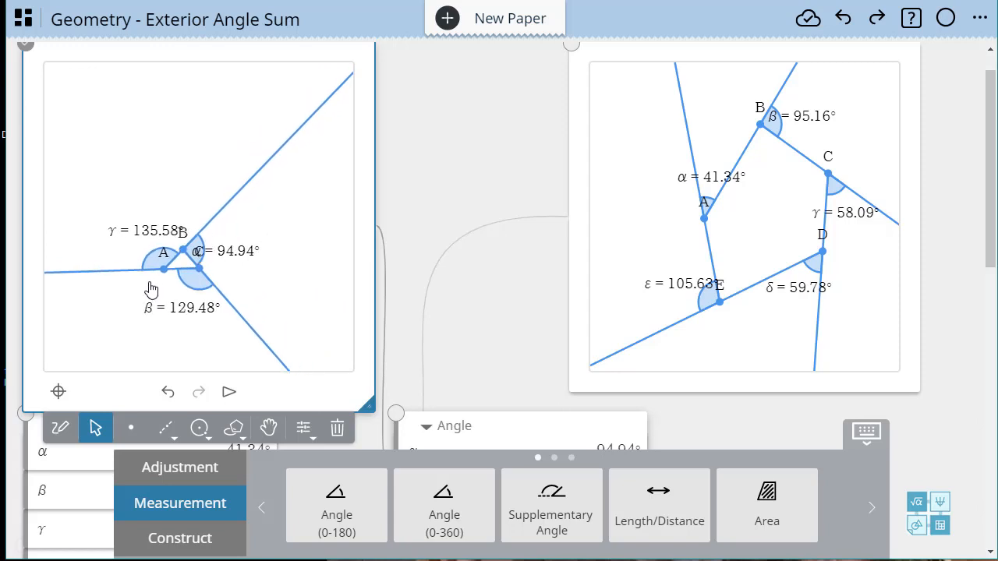
{"action": "scroll", "coordinate": [151, 290], "scroll_direction": "up", "scroll_amount": 3}
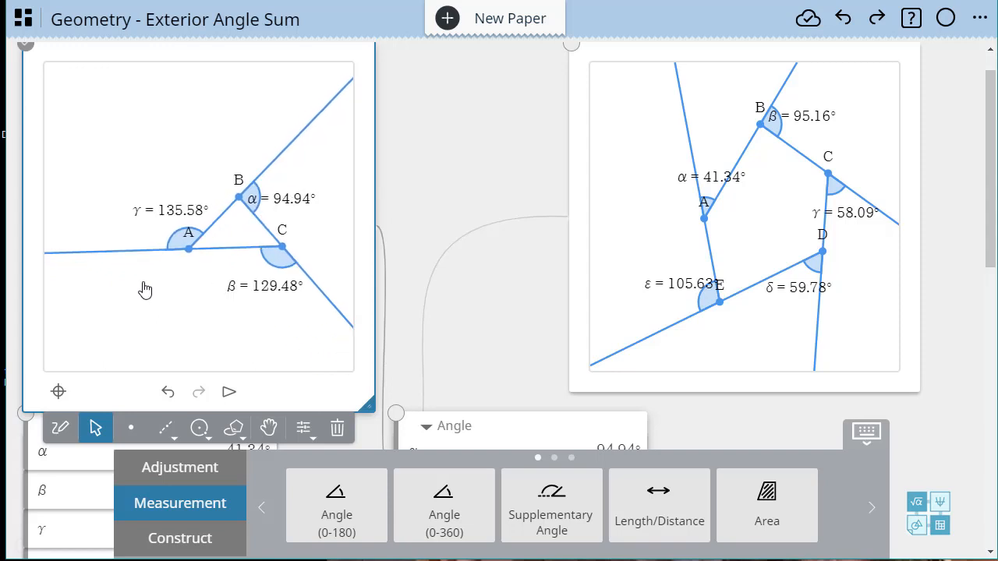
{"action": "scroll", "coordinate": [143, 290], "scroll_direction": "down", "scroll_amount": 3}
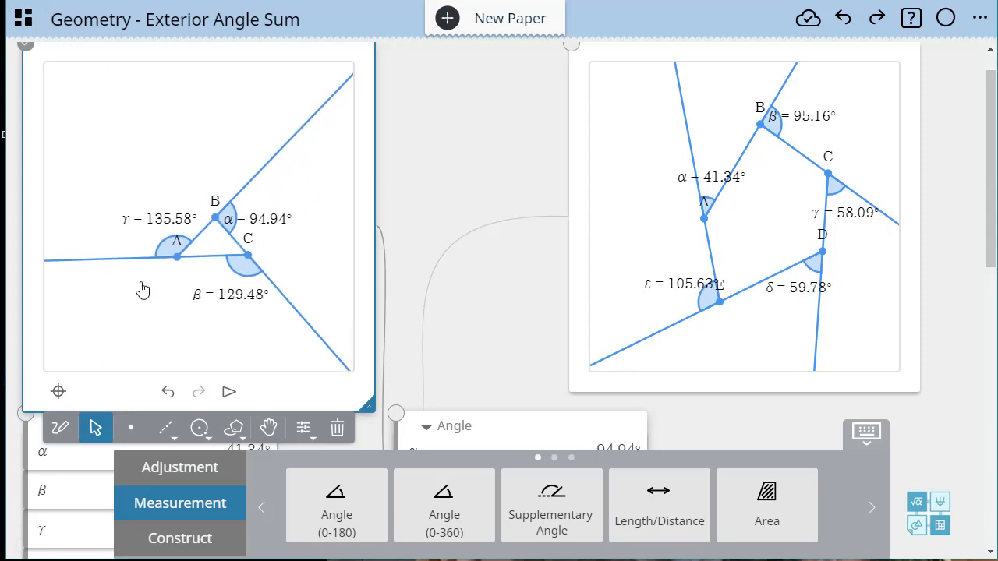
{"action": "scroll", "coordinate": [142, 290], "scroll_direction": "down", "scroll_amount": 4}
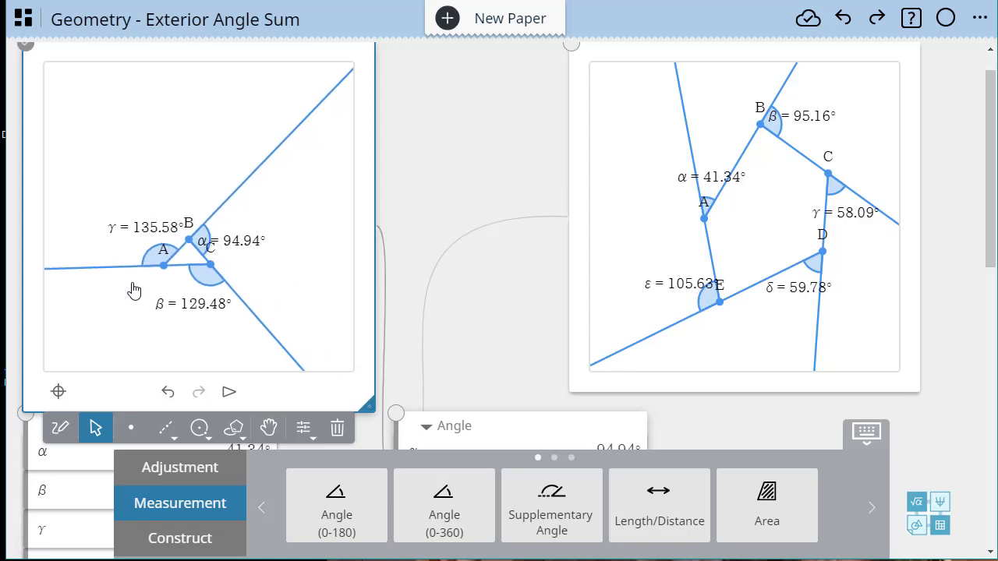
{"action": "scroll", "coordinate": [134, 290], "scroll_direction": "down", "scroll_amount": 3}
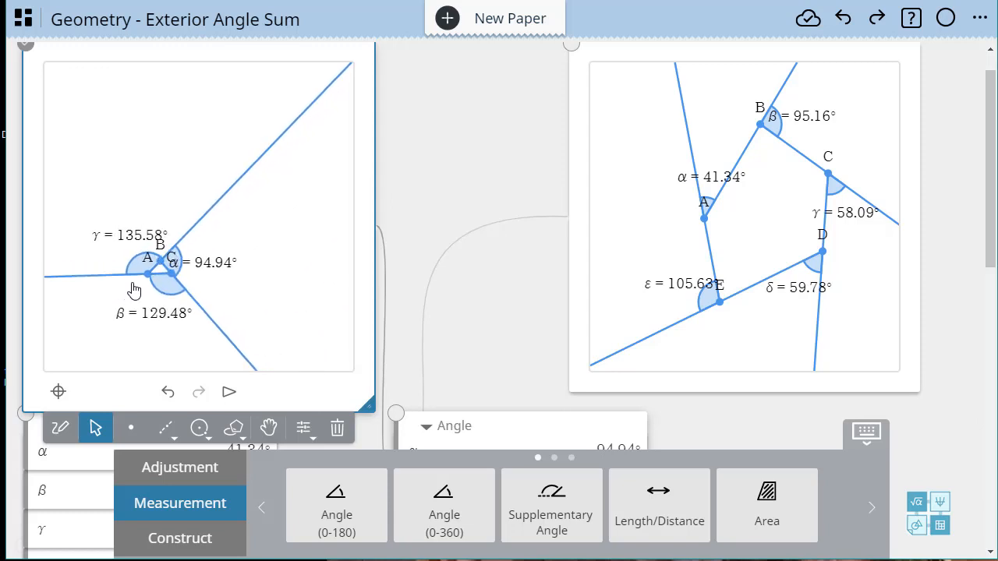
{"action": "scroll", "coordinate": [134, 290], "scroll_direction": "down", "scroll_amount": 1}
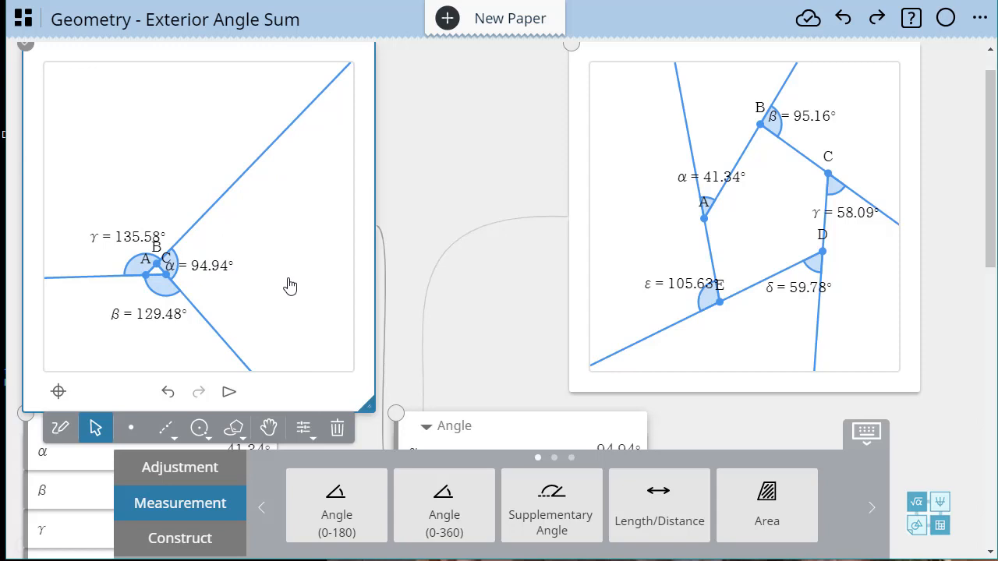
{"action": "scroll", "coordinate": [290, 287], "scroll_direction": "down", "scroll_amount": 1}
{"action": "scroll", "coordinate": [290, 287], "scroll_direction": "down", "scroll_amount": 1}
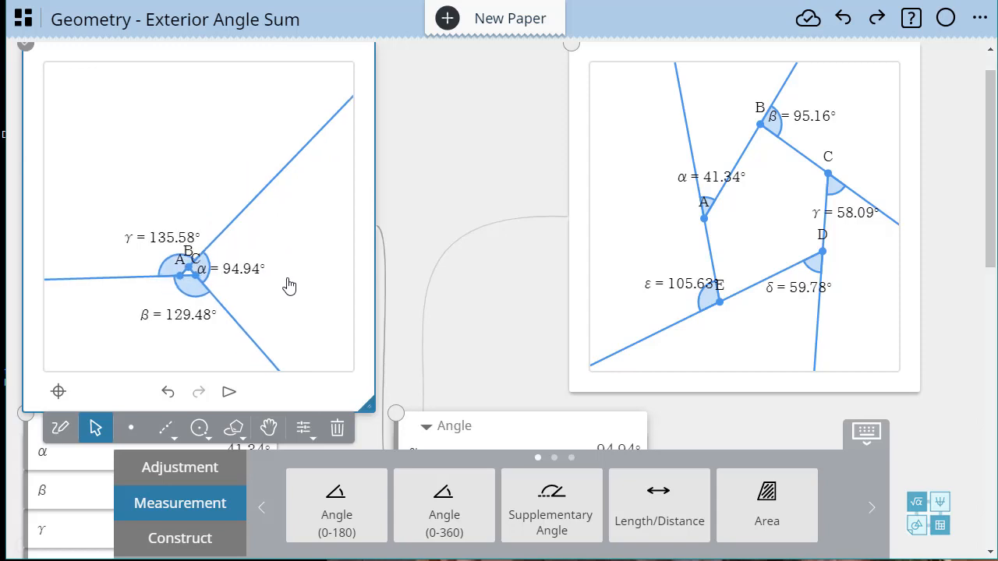
{"action": "scroll", "coordinate": [289, 286], "scroll_direction": "down", "scroll_amount": 1}
{"action": "scroll", "coordinate": [287, 290], "scroll_direction": "down", "scroll_amount": 1}
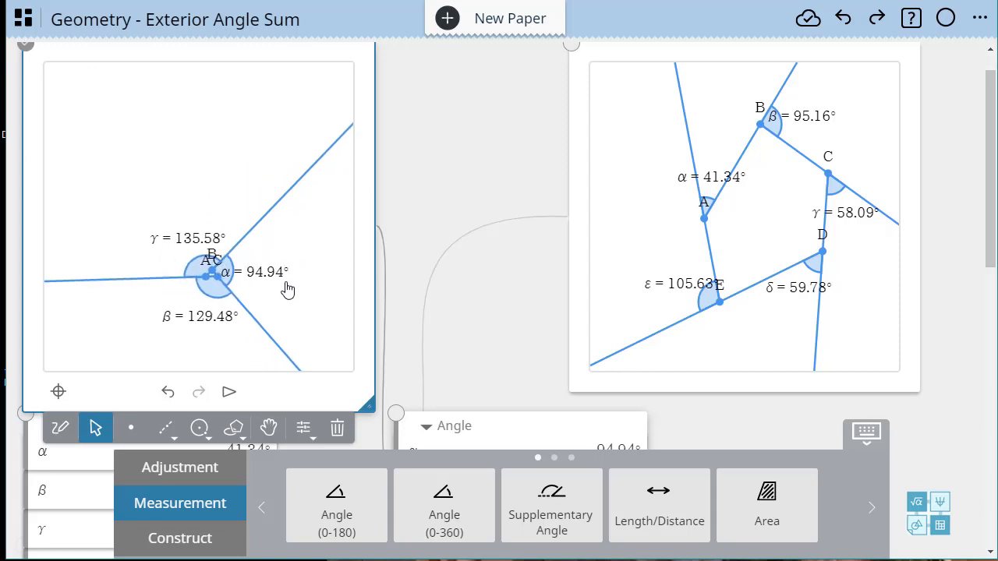
{"action": "scroll", "coordinate": [288, 290], "scroll_direction": "down", "scroll_amount": 1}
{"action": "scroll", "coordinate": [287, 290], "scroll_direction": "down", "scroll_amount": 1}
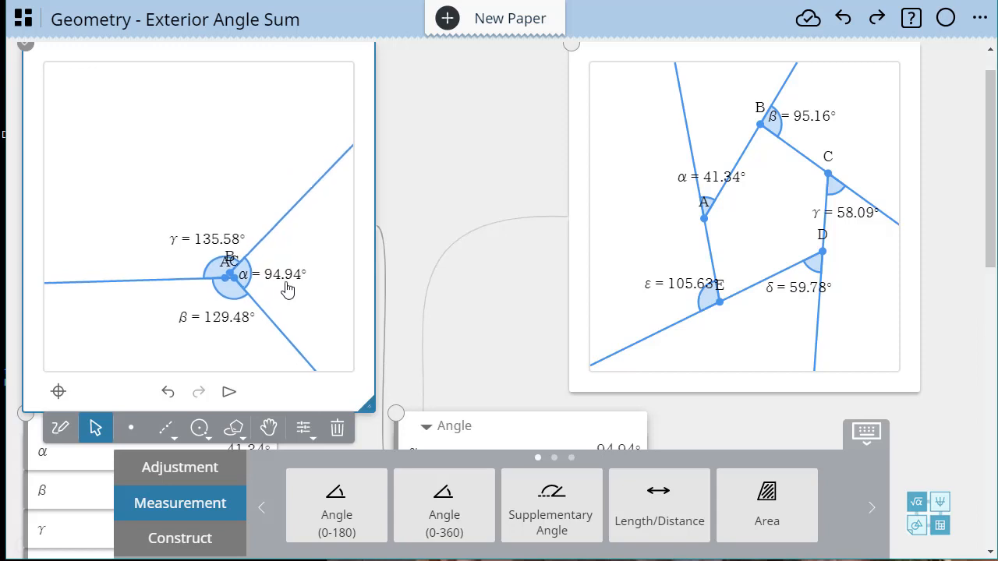
{"action": "scroll", "coordinate": [287, 290], "scroll_direction": "down", "scroll_amount": 4}
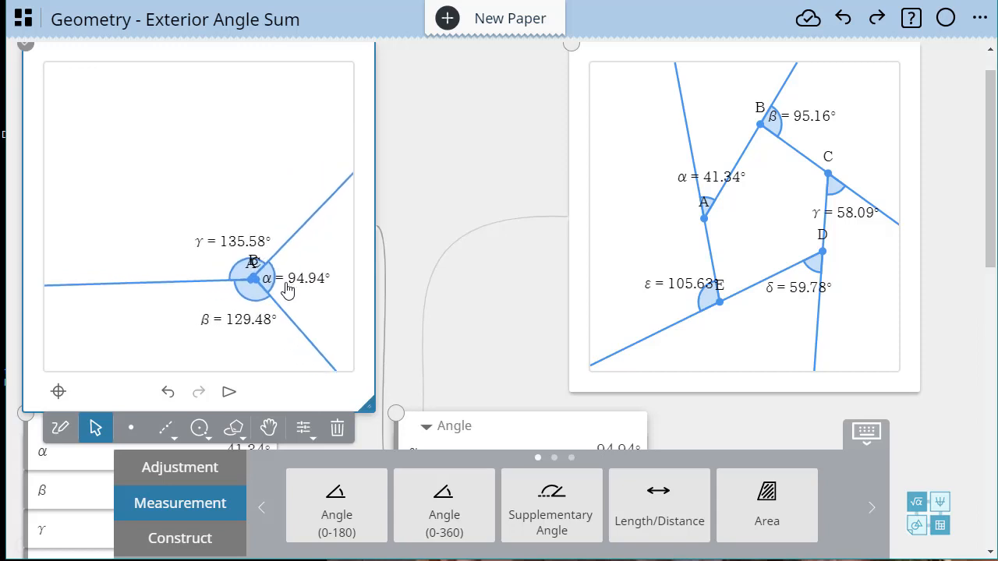
{"action": "scroll", "coordinate": [296, 292], "scroll_direction": "down", "scroll_amount": 2}
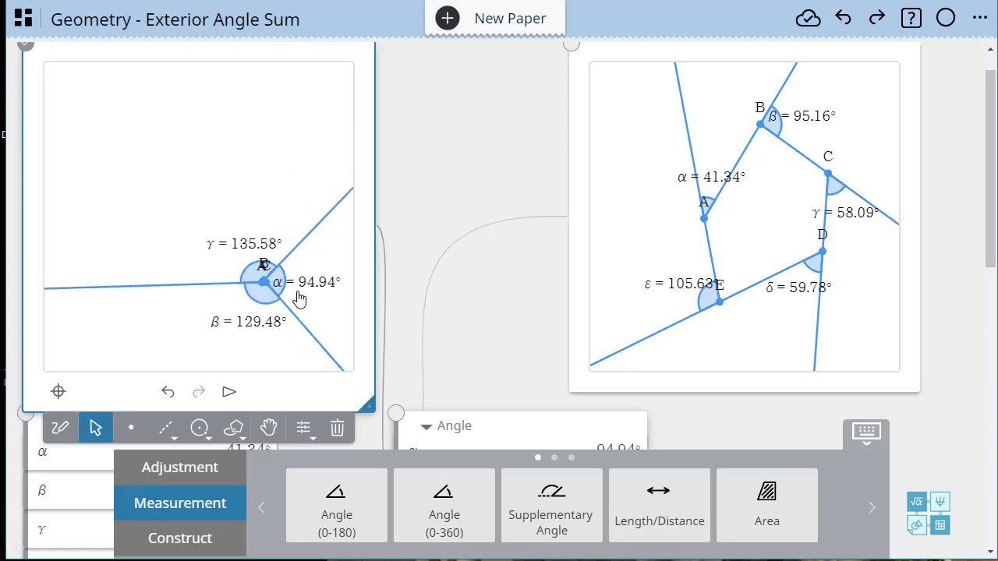
{"action": "scroll", "coordinate": [299, 300], "scroll_direction": "down", "scroll_amount": 1}
{"action": "scroll", "coordinate": [299, 297], "scroll_direction": "down", "scroll_amount": 1}
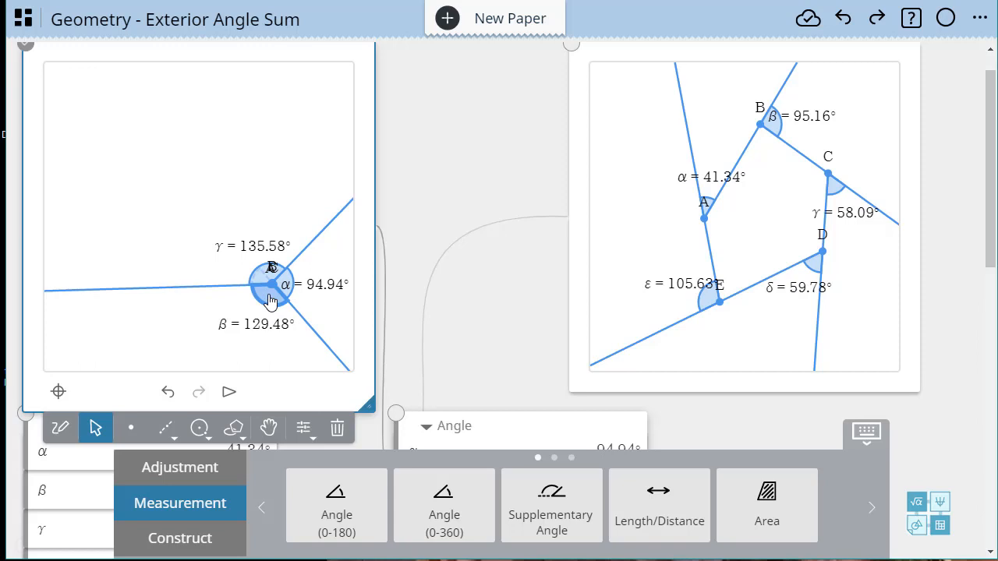
{"action": "scroll", "coordinate": [268, 298], "scroll_direction": "up", "scroll_amount": 2}
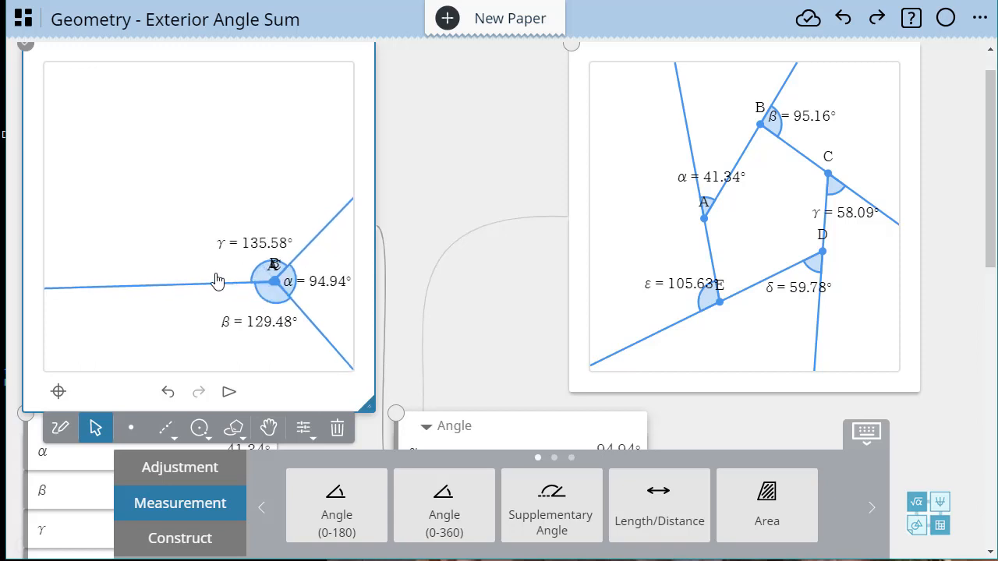
{"action": "scroll", "coordinate": [218, 278], "scroll_direction": "up", "scroll_amount": 2}
{"action": "scroll", "coordinate": [217, 278], "scroll_direction": "up", "scroll_amount": 1}
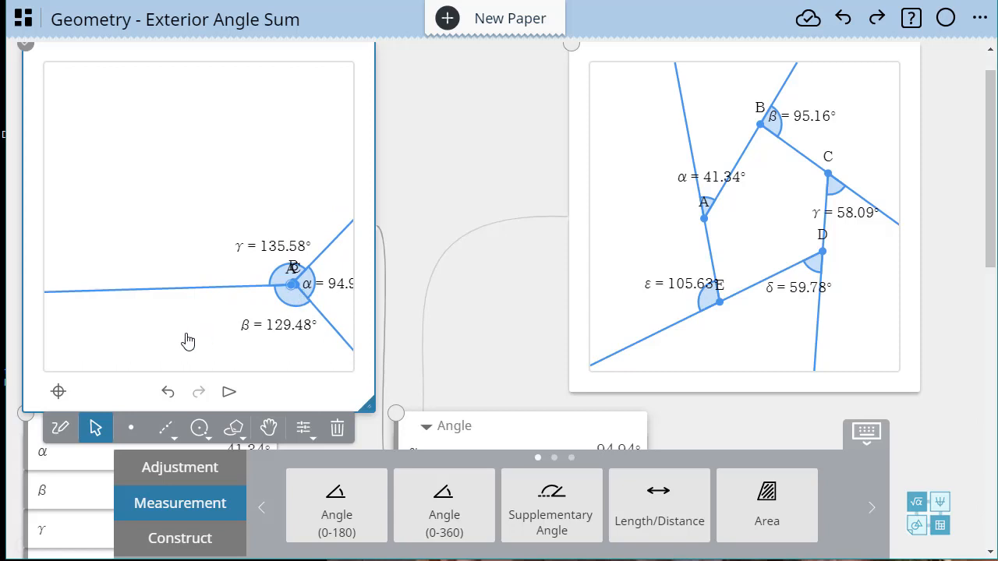
{"action": "left_click", "coordinate": [60, 392]}
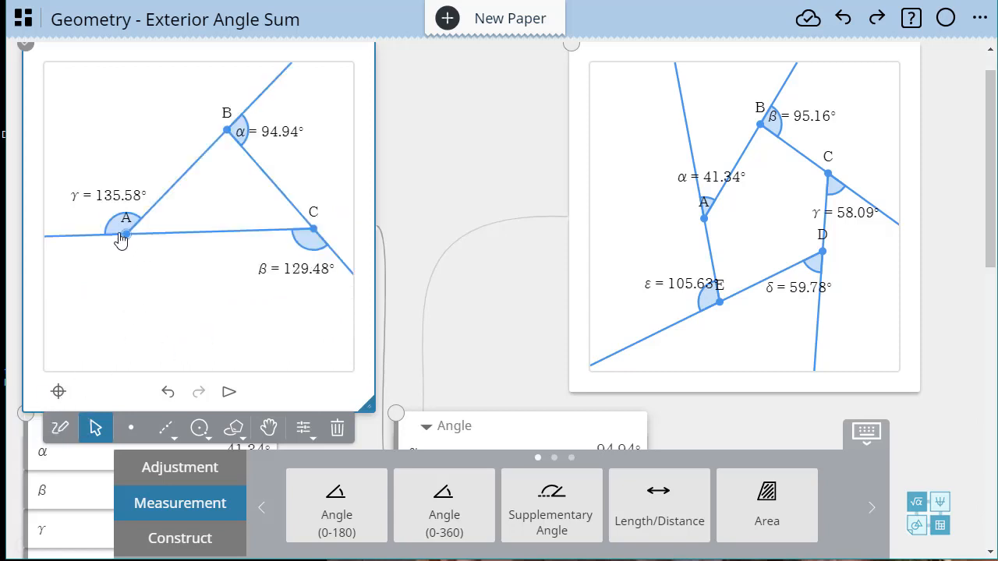
Move the triangle's vertex A close to C, and inspect how the new exterior angles fit together at a very small scale
{"action": "left_click_drag", "start_coordinate": [127, 241], "coordinate": [254, 223]}
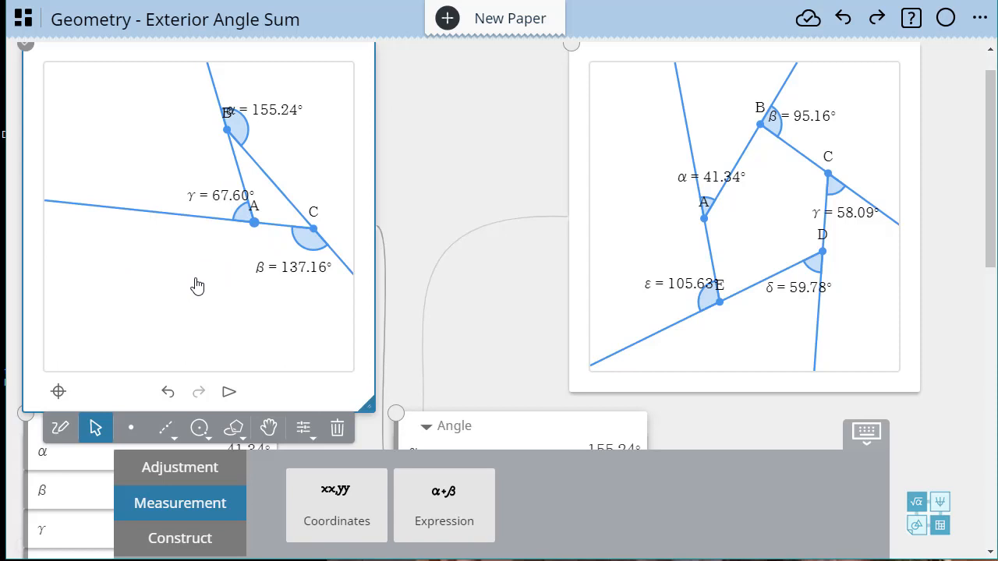
{"action": "scroll", "coordinate": [215, 265], "scroll_direction": "down", "scroll_amount": 4}
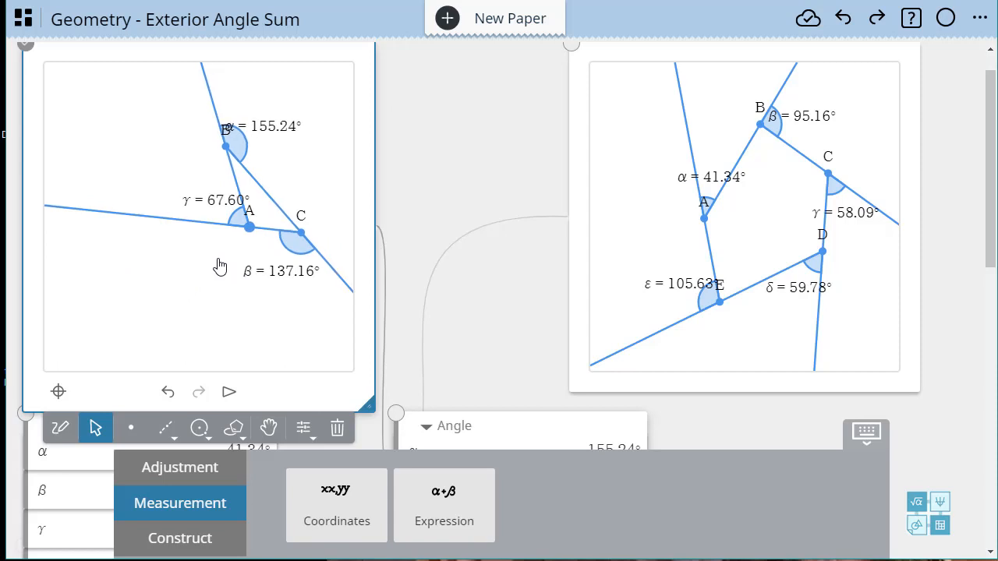
{"action": "scroll", "coordinate": [217, 266], "scroll_direction": "down", "scroll_amount": 5}
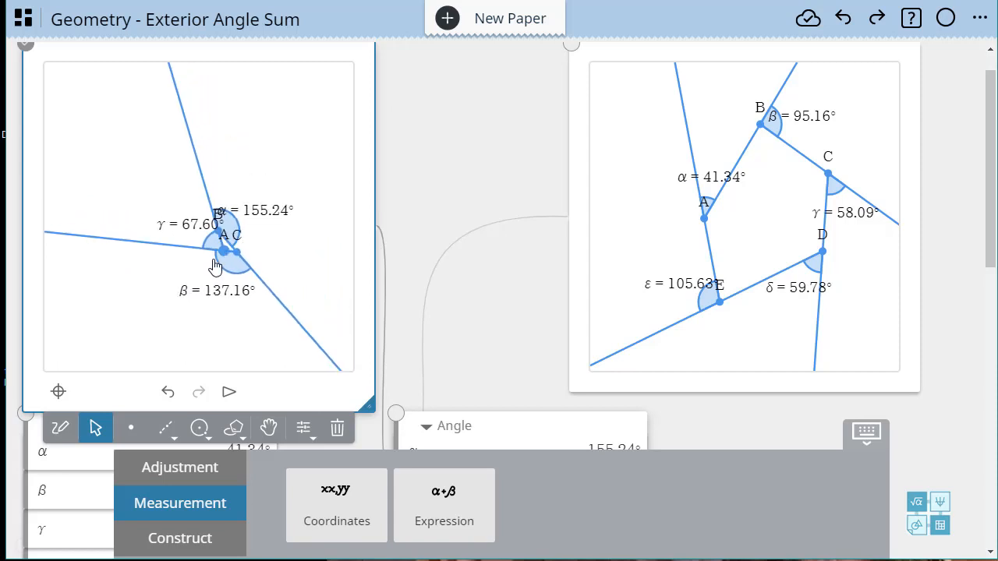
{"action": "scroll", "coordinate": [212, 275], "scroll_direction": "down", "scroll_amount": 4}
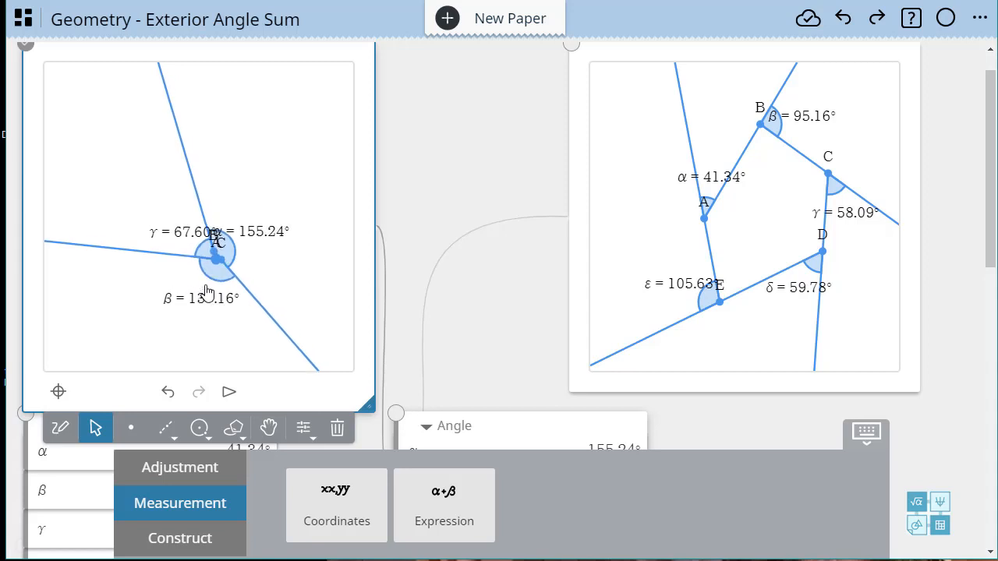
{"action": "scroll", "coordinate": [208, 292], "scroll_direction": "down", "scroll_amount": 1}
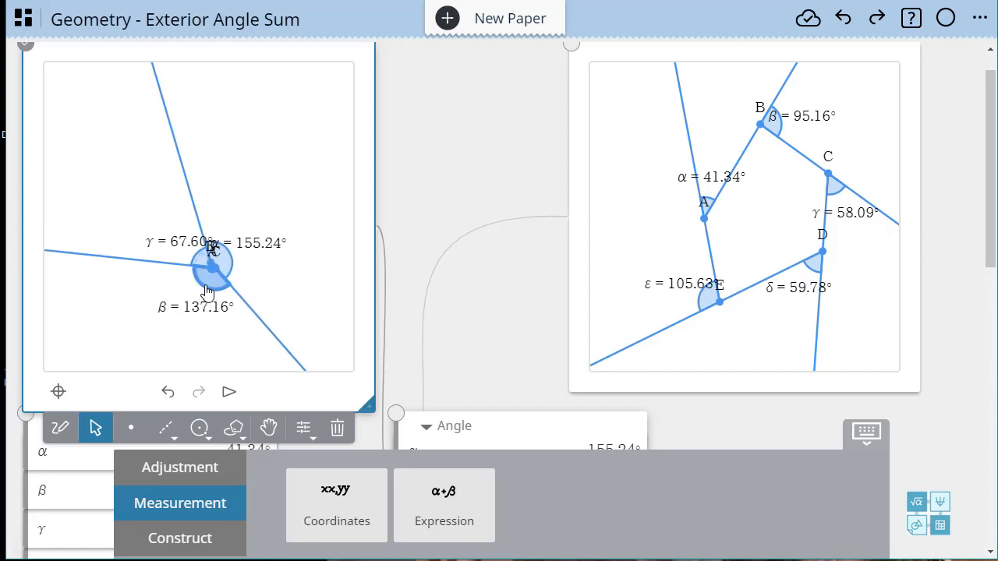
{"action": "left_click", "coordinate": [58, 392]}
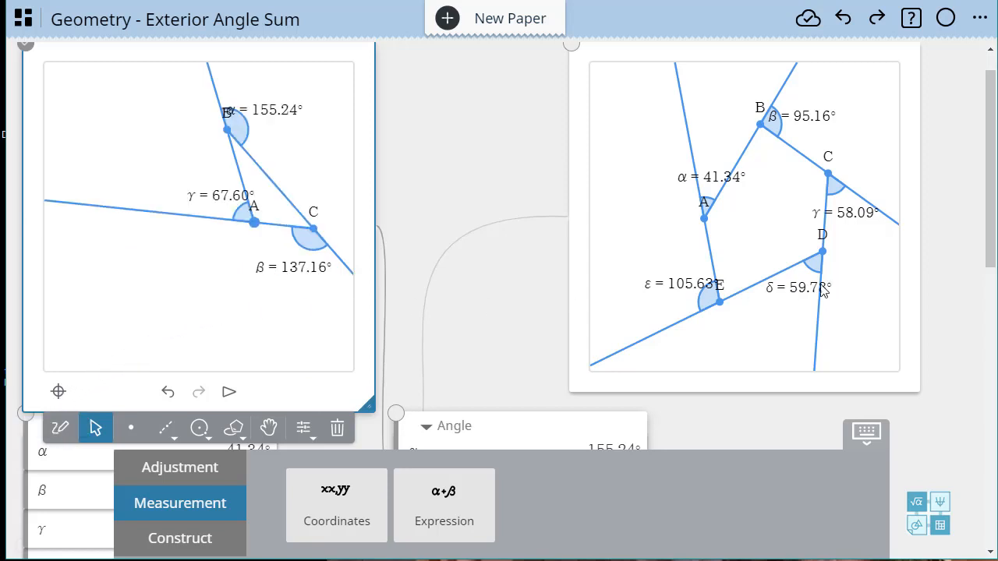
Inspect the pentagon's exterior angles at a very small scale, restore its default view, and move vertex E inward toward D
{"action": "left_click", "coordinate": [772, 321]}
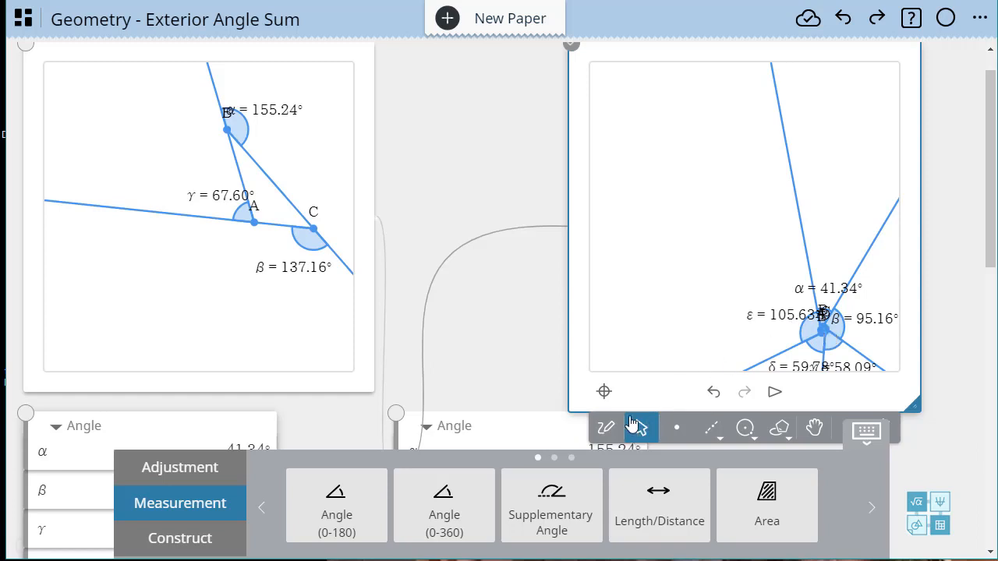
{"action": "left_click", "coordinate": [603, 392]}
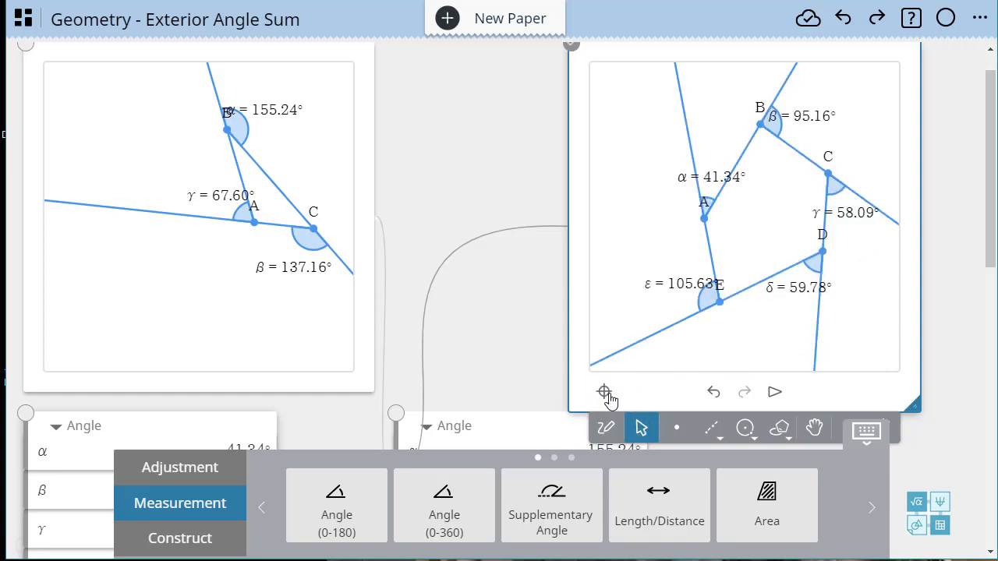
{"action": "left_click", "coordinate": [718, 301]}
{"action": "left_click_drag", "start_coordinate": [719, 302], "coordinate": [772, 273]}
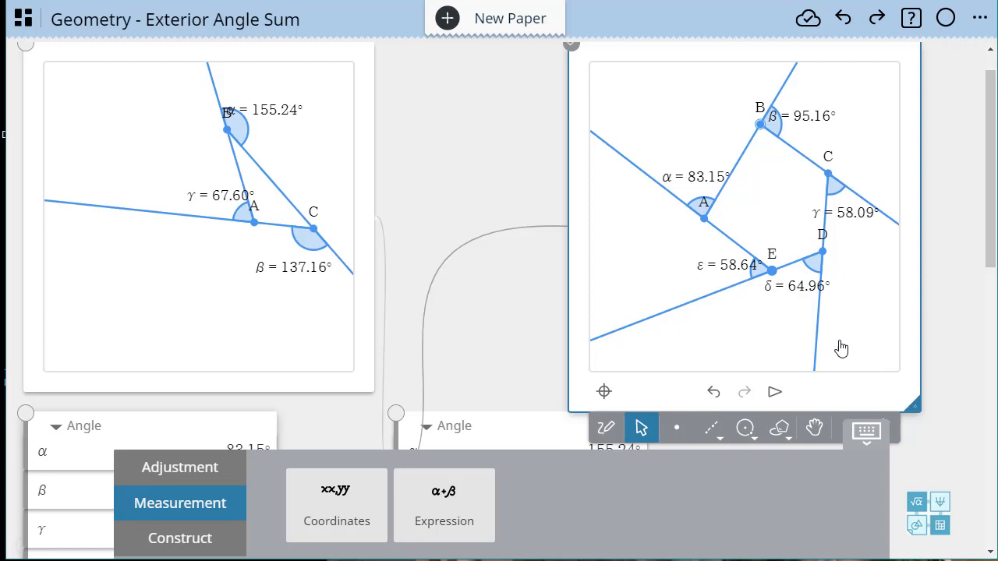
Rearrange the two angle tables so the pentagon's table sits below the pentagon and the triangle's table below the triangle
{"action": "scroll", "coordinate": [441, 377], "scroll_direction": "down", "scroll_amount": 3}
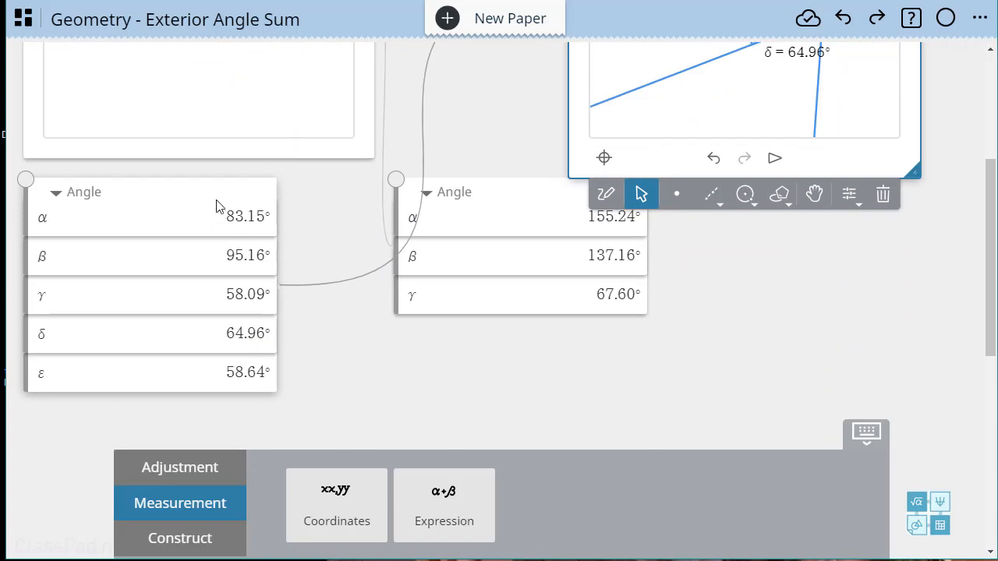
{"action": "left_click_drag", "start_coordinate": [218, 194], "coordinate": [803, 232]}
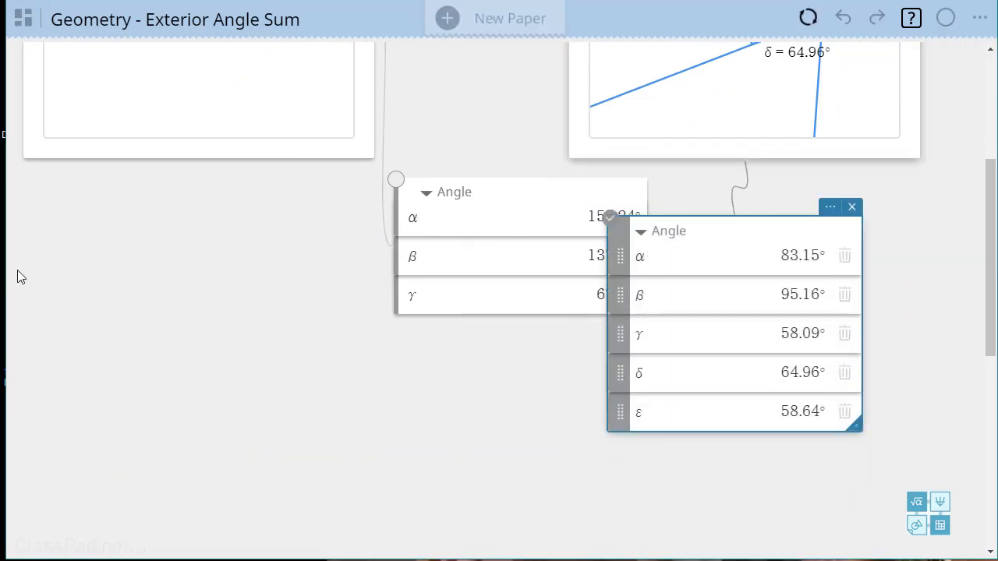
{"action": "left_click_drag", "start_coordinate": [582, 230], "coordinate": [345, 248]}
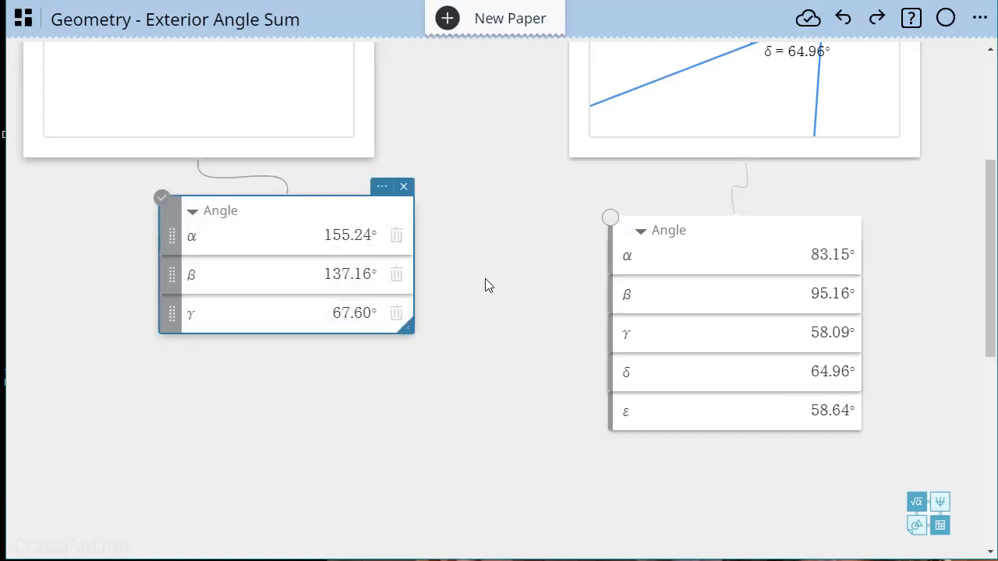
Add an Expression measurement for the triangle and place its empty box next to the triangle's angle table
{"action": "scroll", "coordinate": [485, 279], "scroll_direction": "down", "scroll_amount": 1}
{"action": "scroll", "coordinate": [479, 184], "scroll_direction": "up", "scroll_amount": 3}
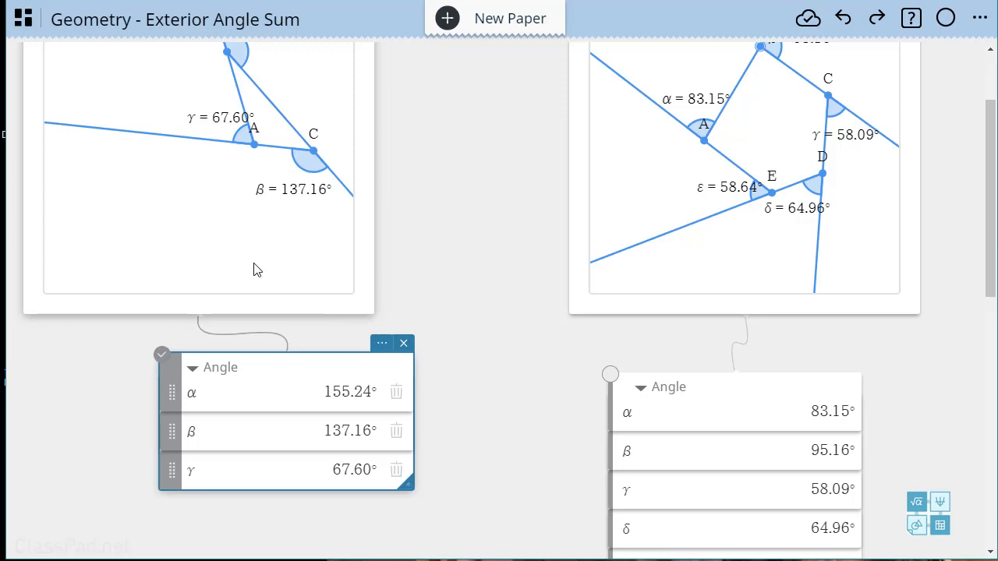
{"action": "left_click", "coordinate": [301, 291]}
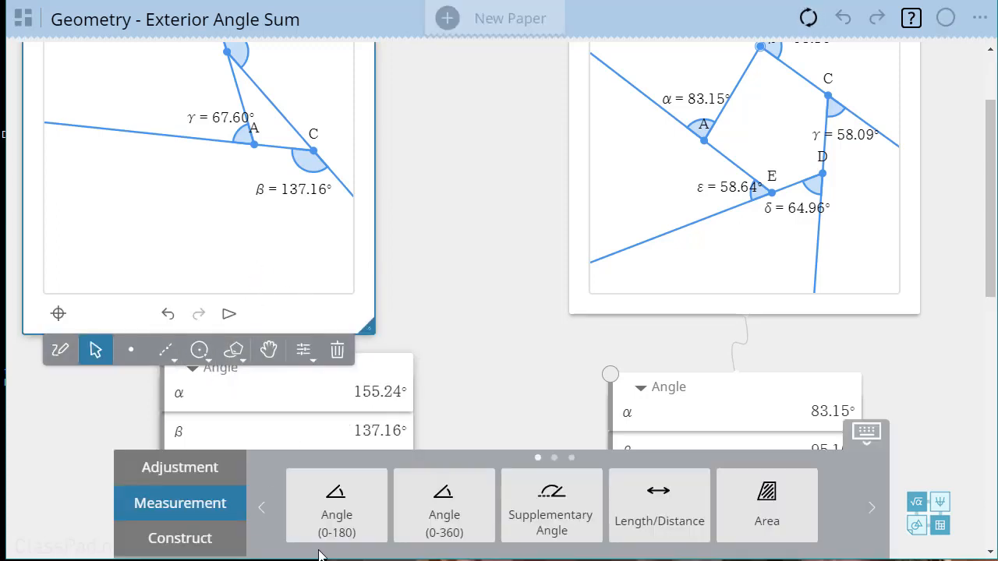
{"action": "left_click", "coordinate": [870, 509]}
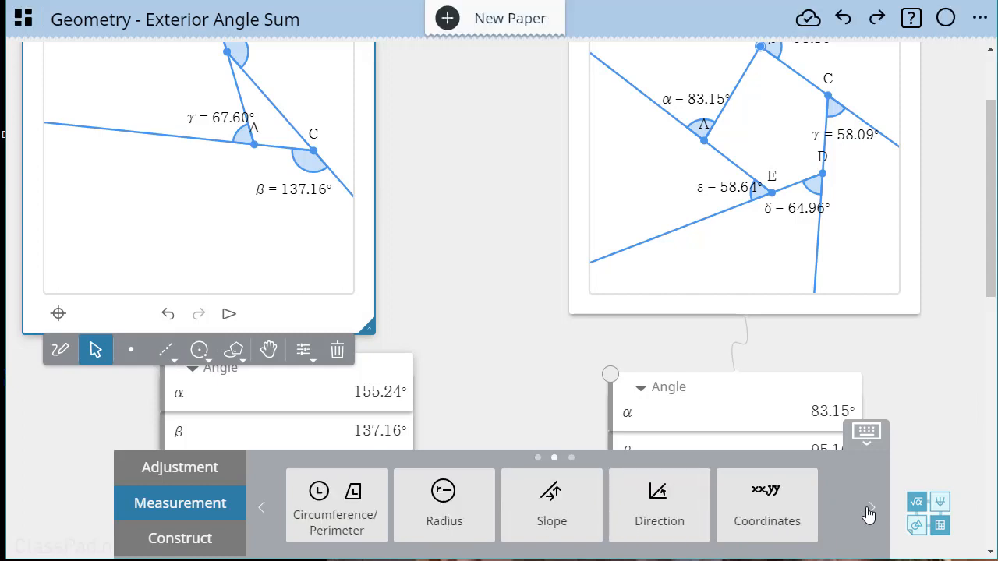
{"action": "left_click", "coordinate": [870, 508]}
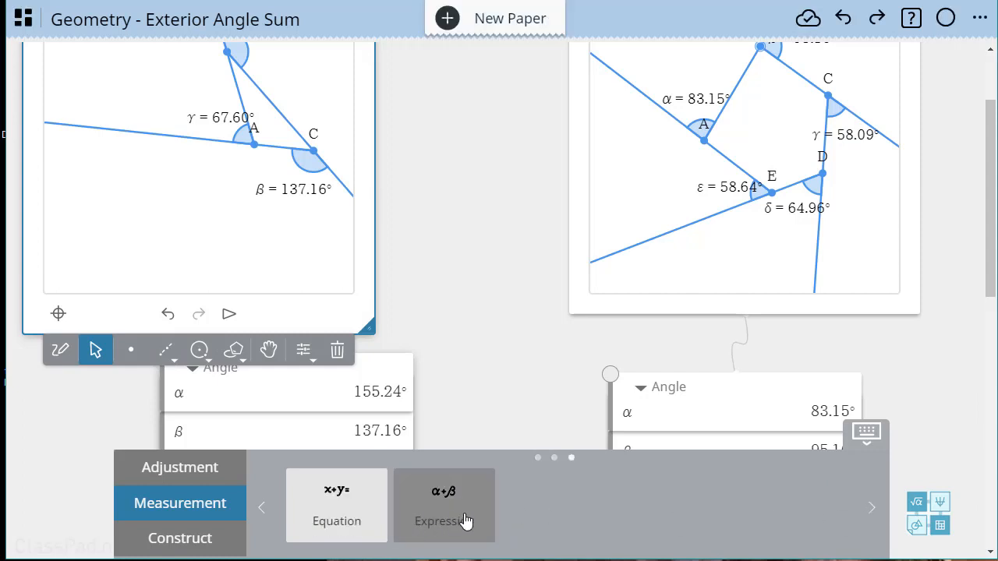
{"action": "left_click", "coordinate": [489, 468]}
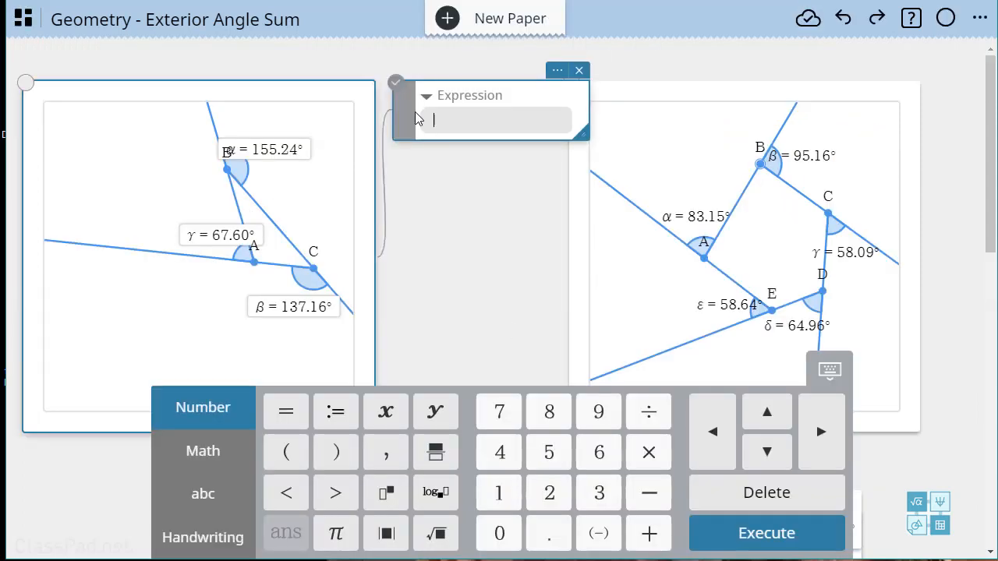
{"action": "left_click_drag", "start_coordinate": [407, 128], "coordinate": [439, 503]}
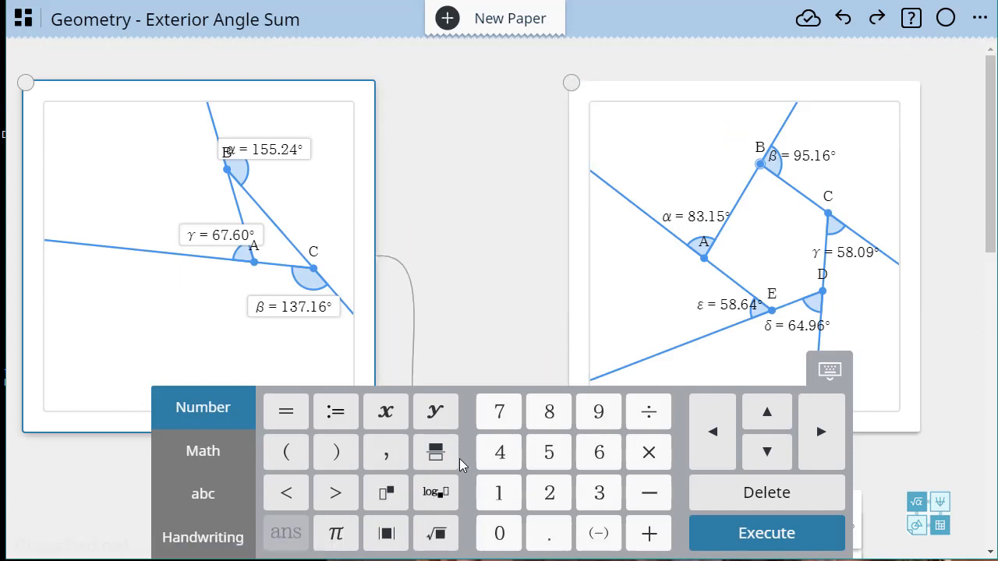
{"action": "scroll", "coordinate": [709, 360], "scroll_direction": "down", "scroll_amount": 3}
{"action": "scroll", "coordinate": [492, 187], "scroll_direction": "down", "scroll_amount": 3}
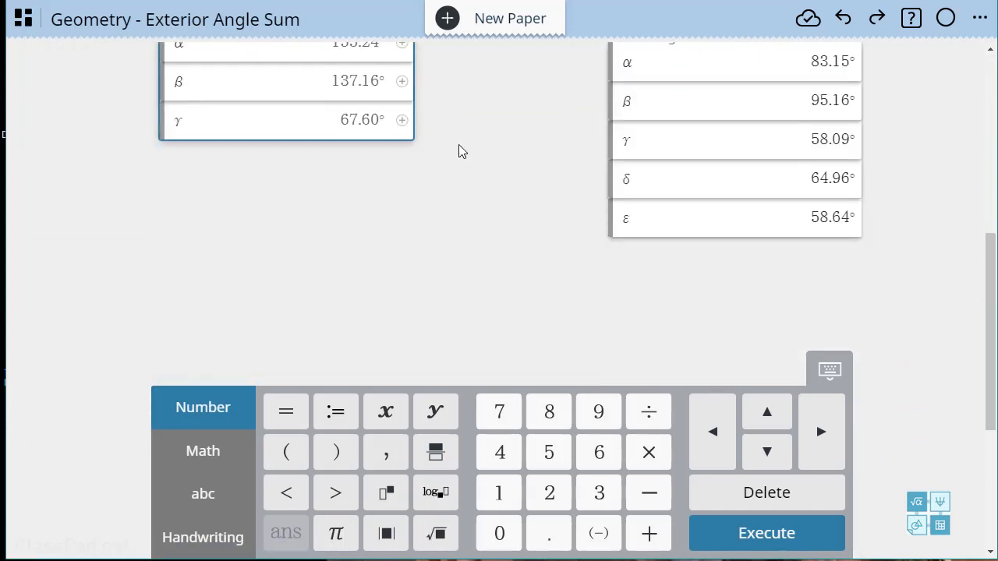
{"action": "scroll", "coordinate": [440, 168], "scroll_direction": "up", "scroll_amount": 2}
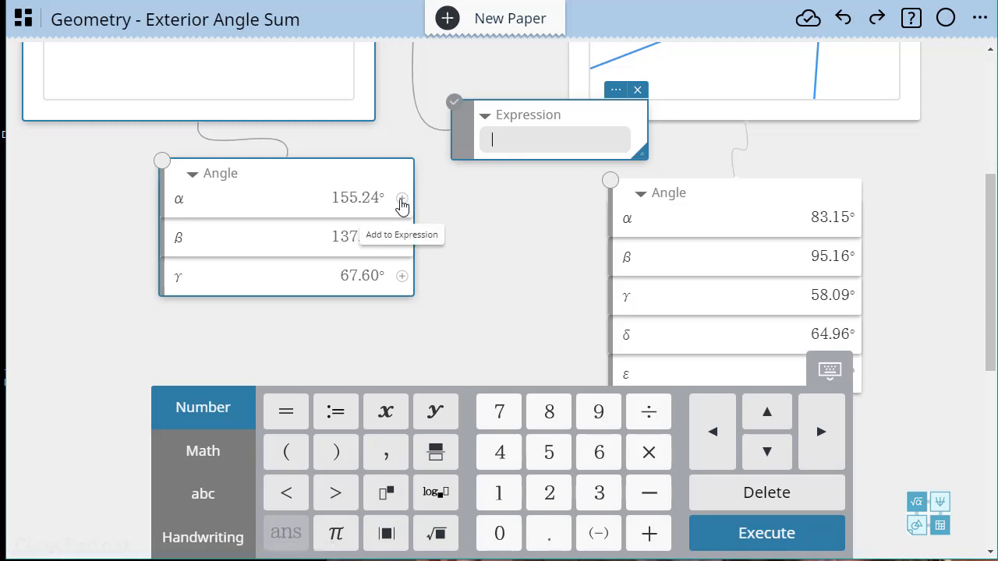
Evaluate α+β+γ from the triangle's listed angles, and move the expression box up between the two figures
{"action": "left_click", "coordinate": [401, 199]}
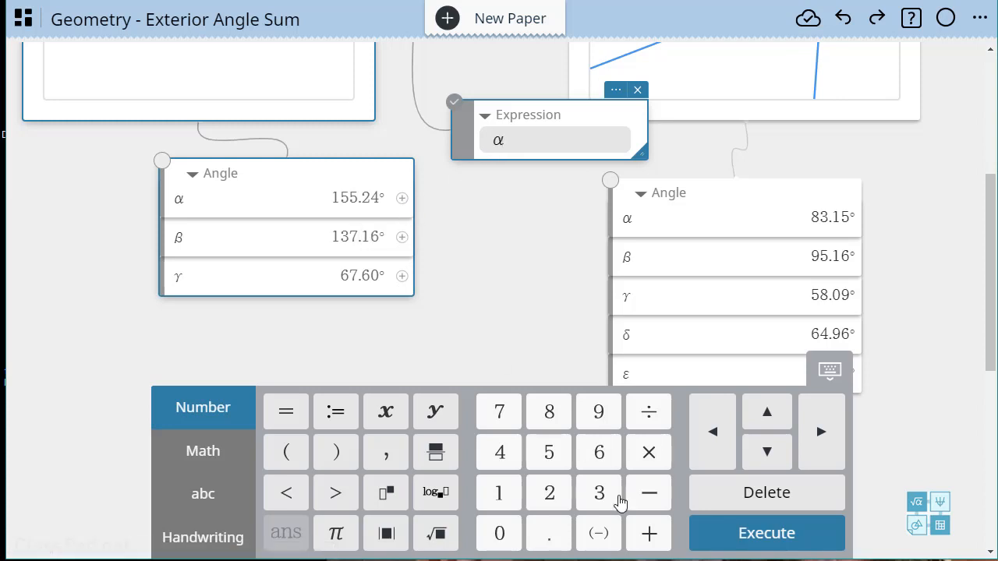
{"action": "left_click", "coordinate": [648, 534]}
{"action": "left_click", "coordinate": [403, 237]}
{"action": "left_click", "coordinate": [649, 533]}
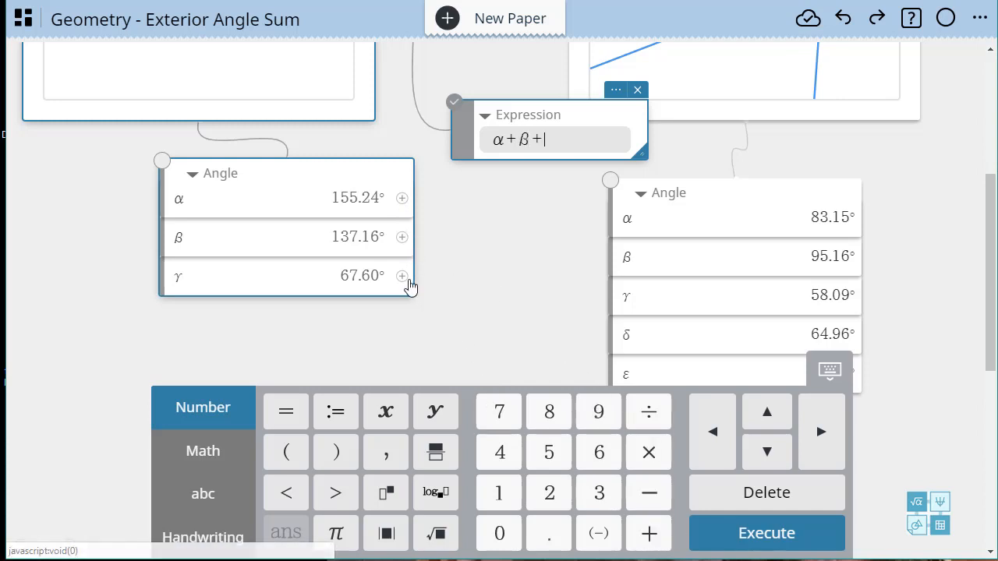
{"action": "left_click", "coordinate": [403, 276]}
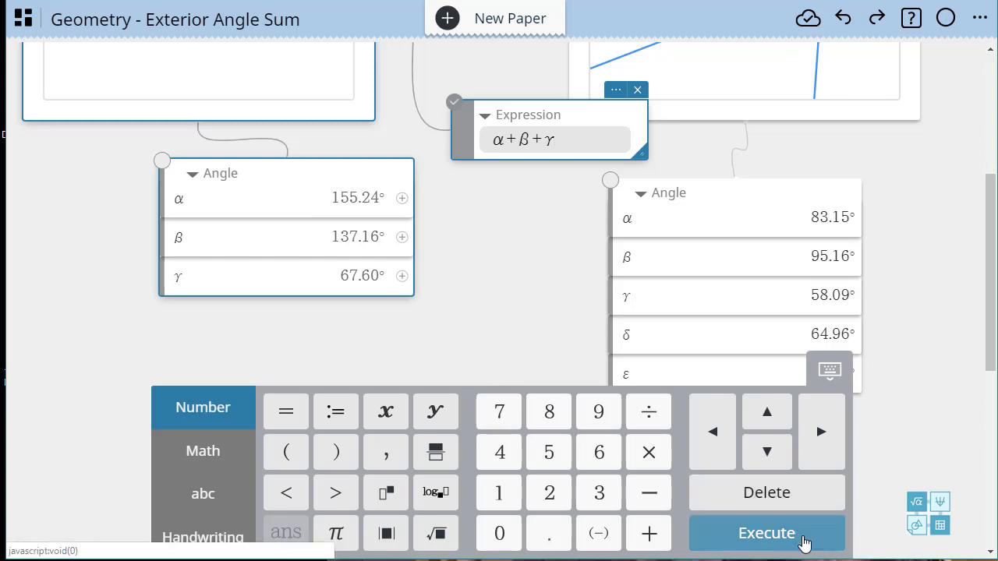
{"action": "left_click", "coordinate": [805, 543]}
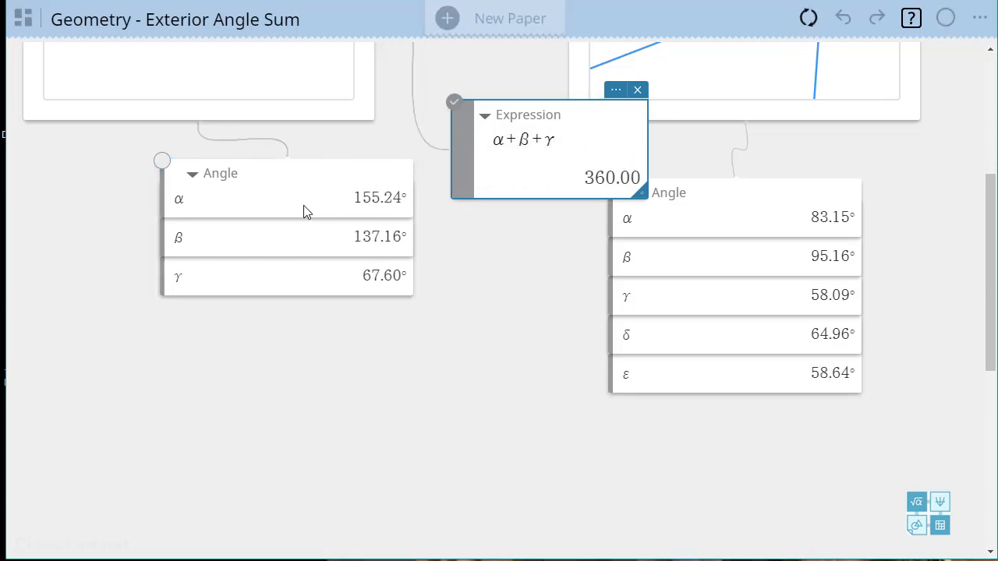
{"action": "left_click_drag", "start_coordinate": [467, 137], "coordinate": [405, 108]}
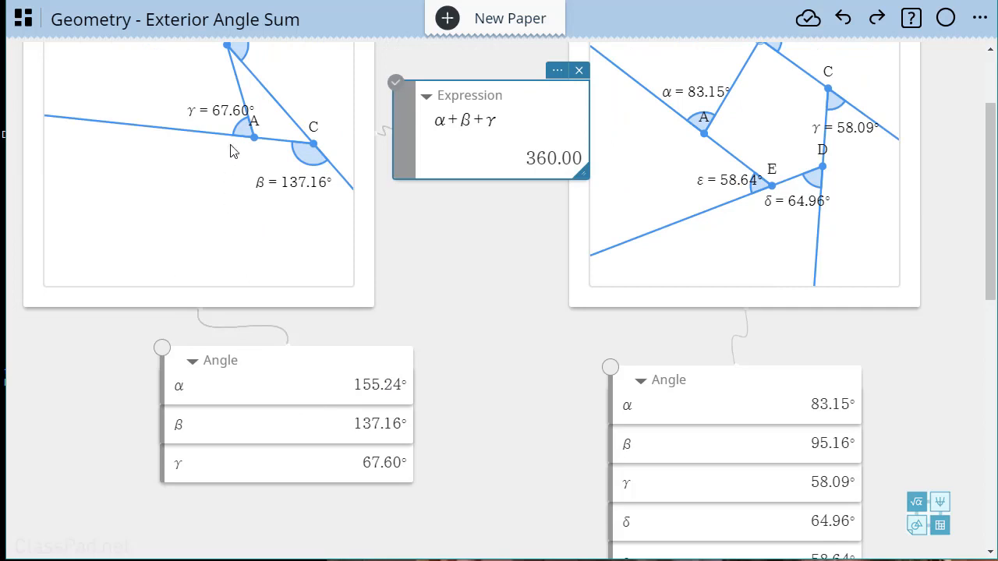
Reshape the triangle by moving vertex A away from C, shifting side AC up and left, and lowering vertex B toward A
{"action": "left_click", "coordinate": [254, 139]}
{"action": "left_click_drag", "start_coordinate": [253, 139], "coordinate": [121, 185]}
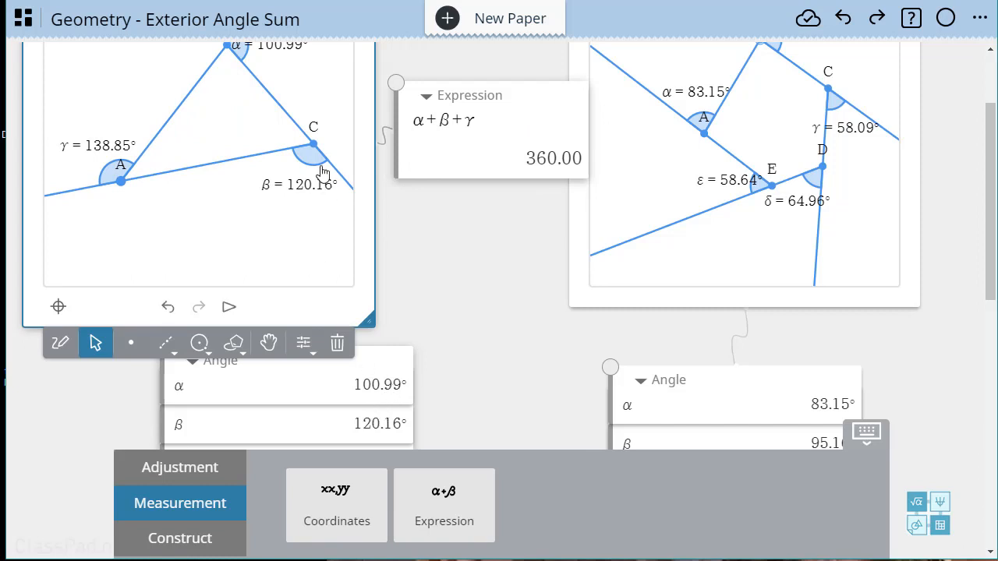
{"action": "mouse_move", "coordinate": [248, 153]}
{"action": "left_mouse_down"}
{"action": "mouse_move", "coordinate": [213, 181]}
{"action": "mouse_move", "coordinate": [327, 151]}
{"action": "mouse_move", "coordinate": [252, 127]}
{"action": "mouse_move", "coordinate": [290, 134]}
{"action": "left_mouse_up"}
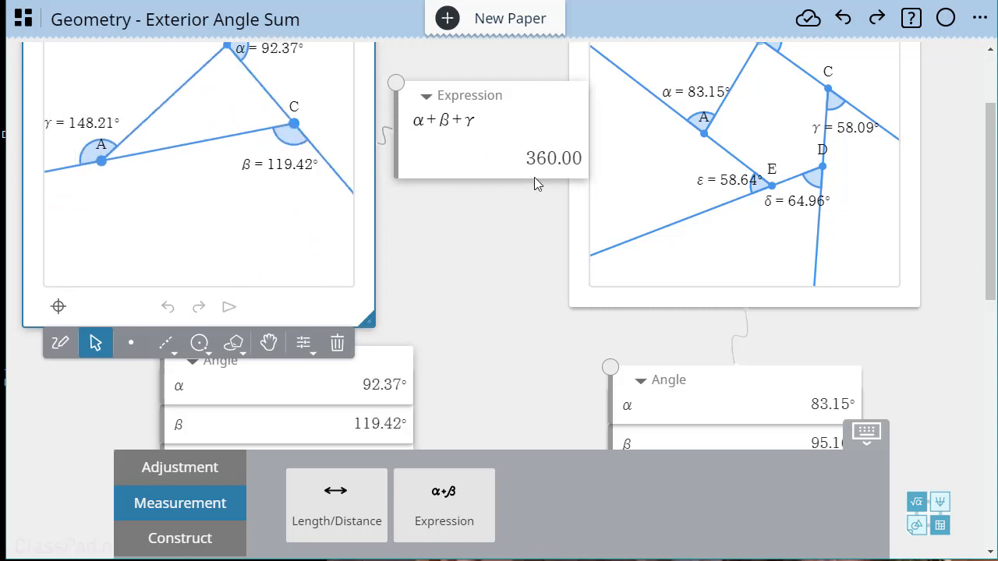
{"action": "left_click", "coordinate": [226, 52]}
{"action": "left_click_drag", "start_coordinate": [226, 52], "coordinate": [180, 106]}
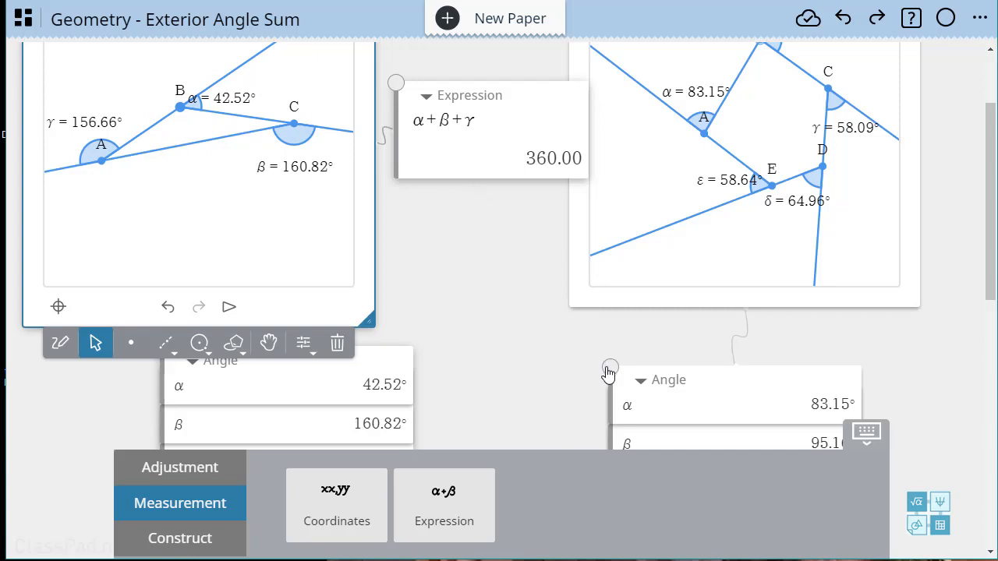
Add an Expression measurement for the pentagon and place its empty box below the triangle's expression
{"action": "scroll", "coordinate": [577, 351], "scroll_direction": "down", "scroll_amount": 3}
{"action": "scroll", "coordinate": [697, 145], "scroll_direction": "up", "scroll_amount": 2}
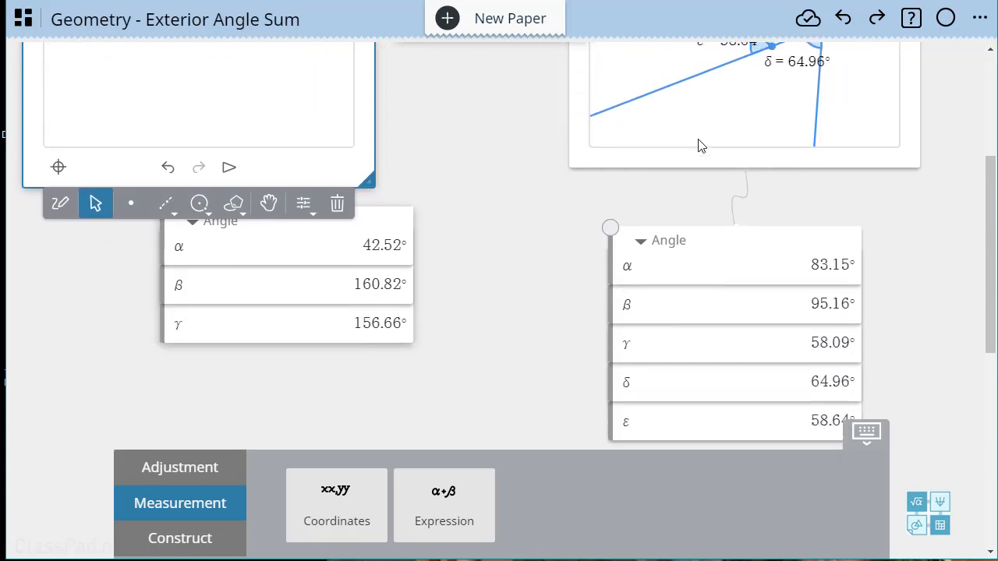
{"action": "left_click", "coordinate": [777, 193]}
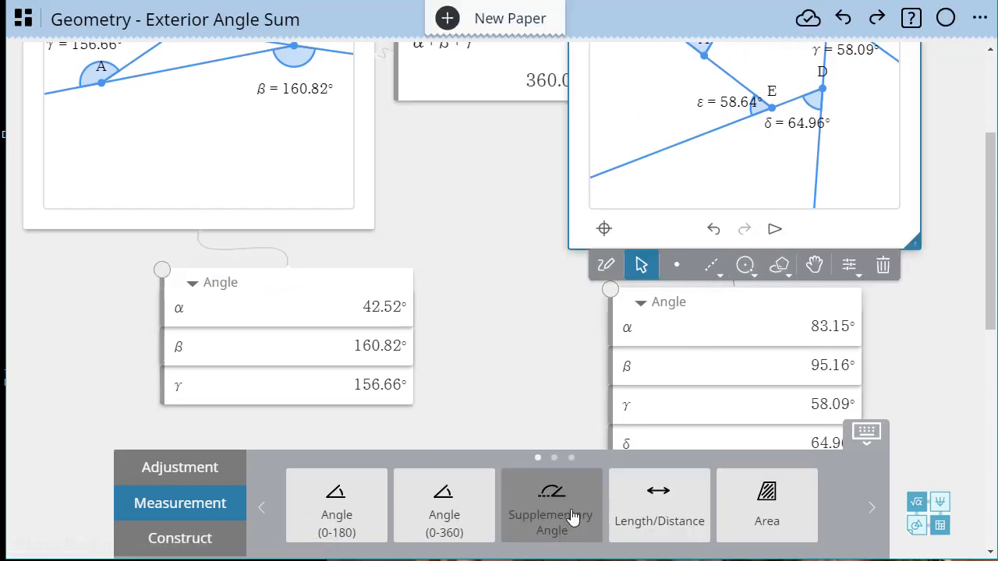
{"action": "left_click", "coordinate": [872, 509]}
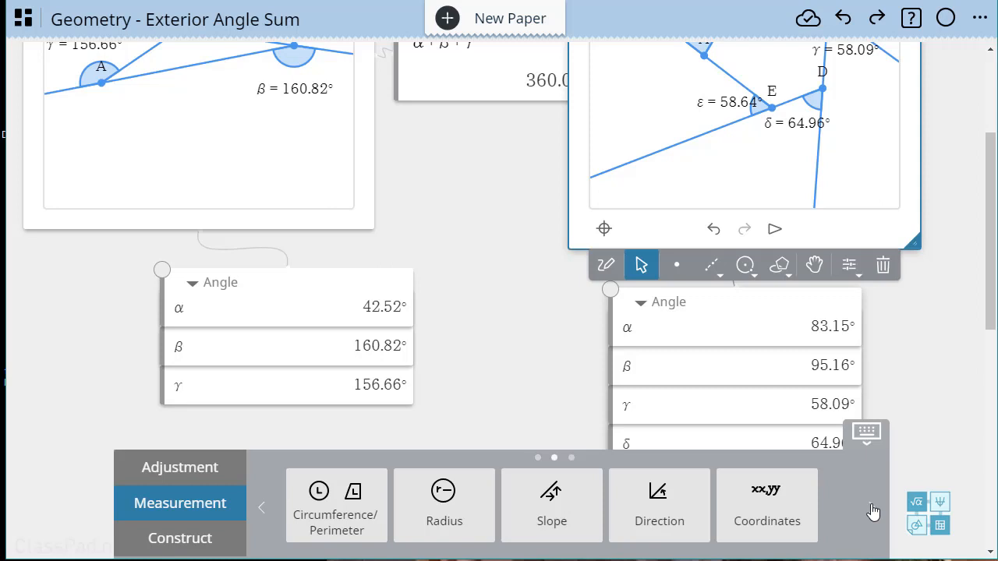
{"action": "left_click", "coordinate": [872, 511]}
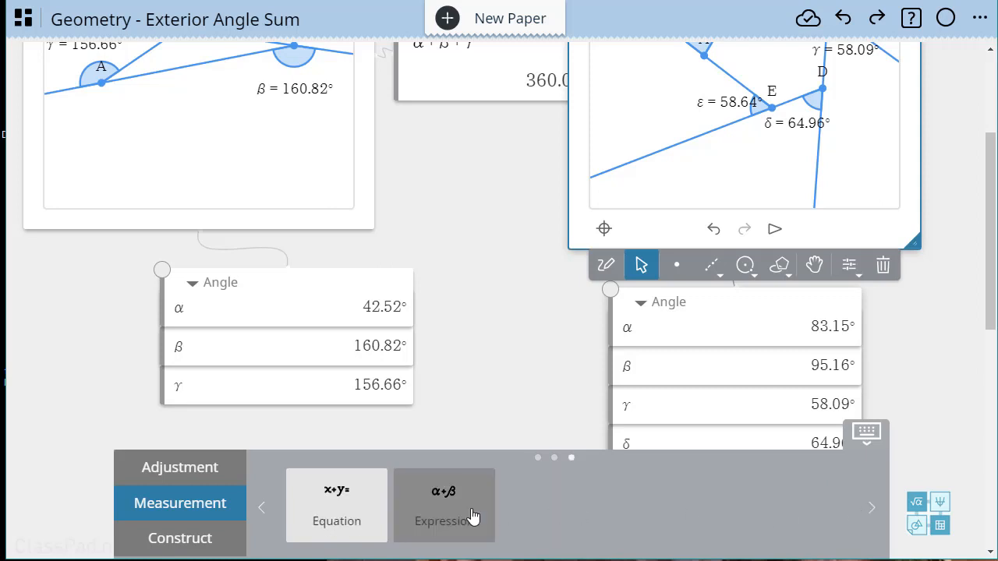
{"action": "left_click", "coordinate": [591, 357]}
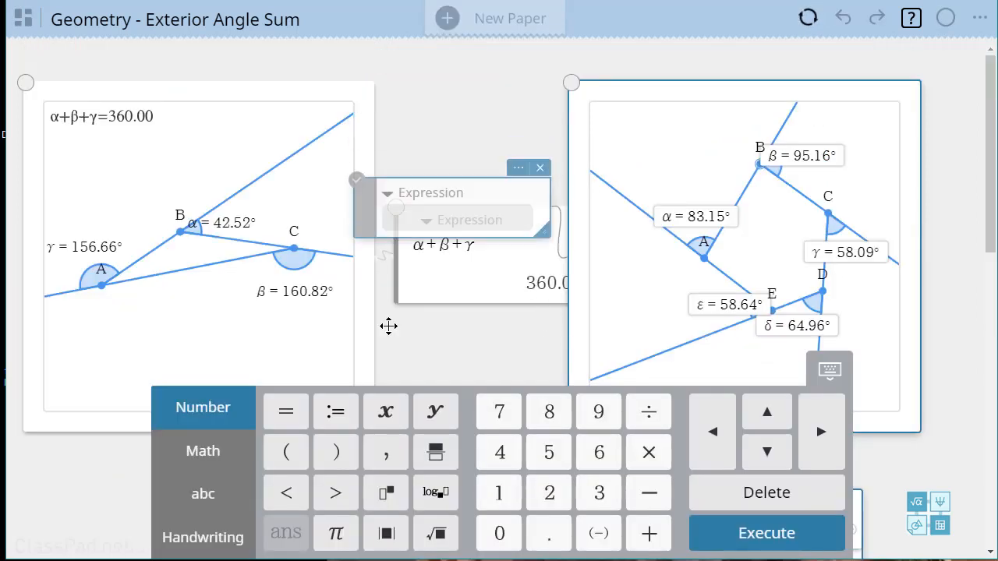
{"action": "left_click", "coordinate": [423, 364]}
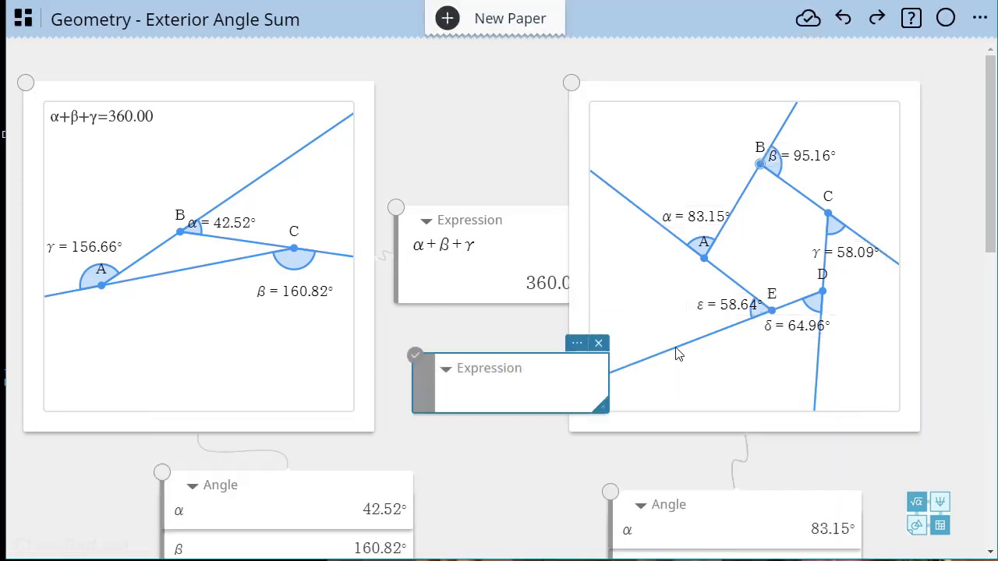
Evaluate α+β+γ+δ+ε from the pentagon's listed angles, and move the expression box clear of the pentagon's figure
{"action": "scroll", "coordinate": [623, 278], "scroll_direction": "down", "scroll_amount": 2}
{"action": "scroll", "coordinate": [541, 194], "scroll_direction": "down", "scroll_amount": 2}
{"action": "scroll", "coordinate": [555, 249], "scroll_direction": "up", "scroll_amount": 2}
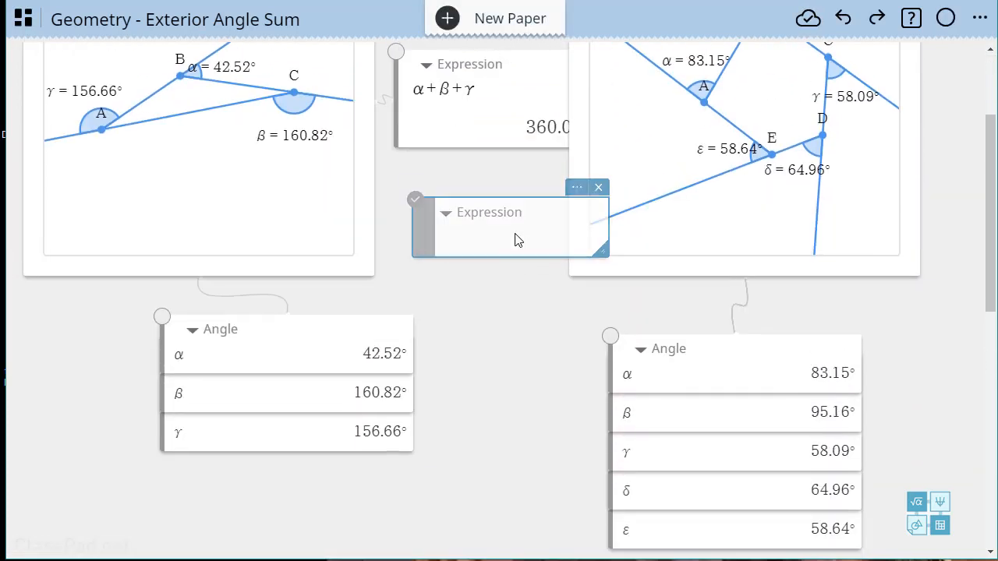
{"action": "left_click", "coordinate": [514, 240]}
{"action": "scroll", "coordinate": [895, 387], "scroll_direction": "down", "scroll_amount": 2}
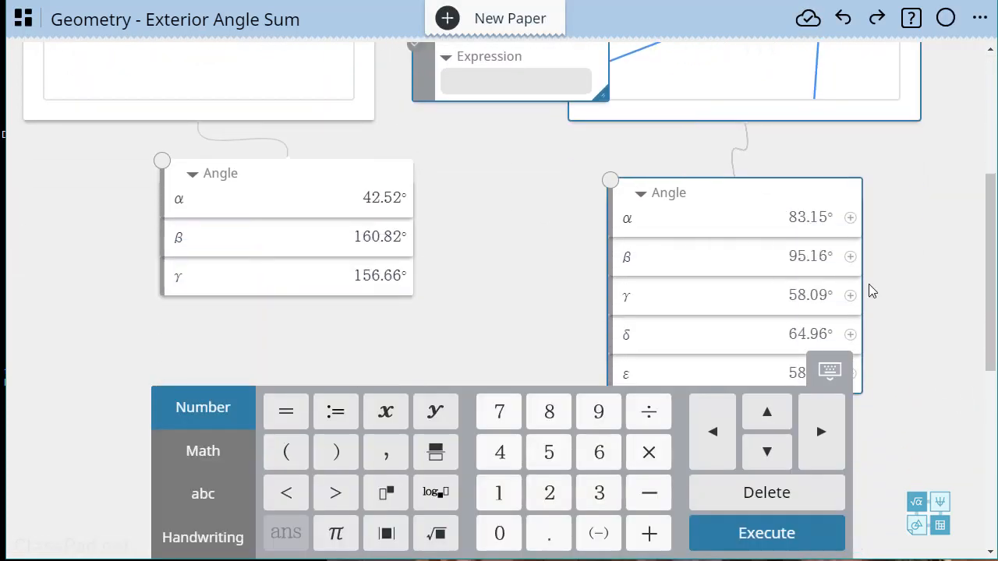
{"action": "left_click", "coordinate": [850, 218]}
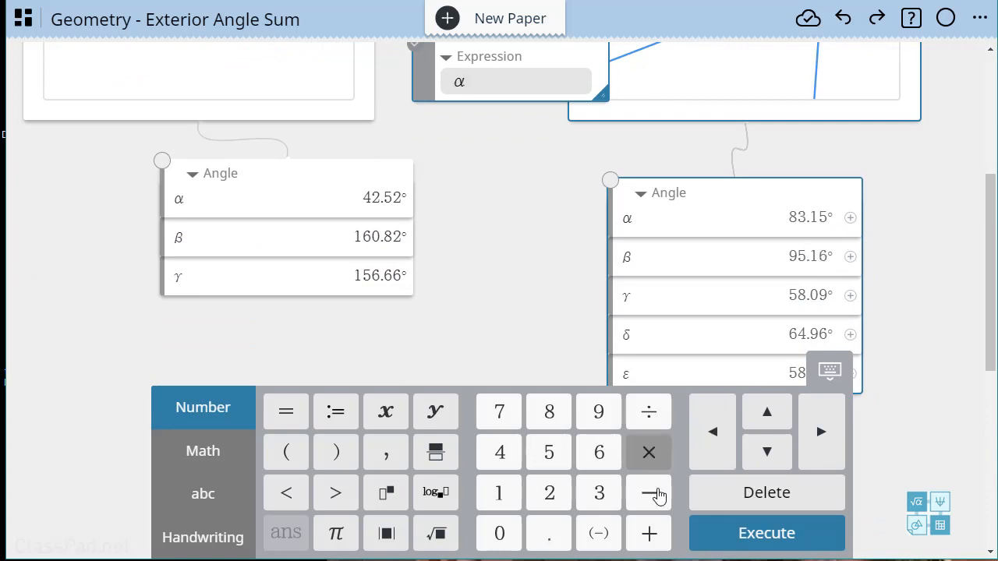
{"action": "left_click", "coordinate": [649, 533]}
{"action": "left_click", "coordinate": [849, 258]}
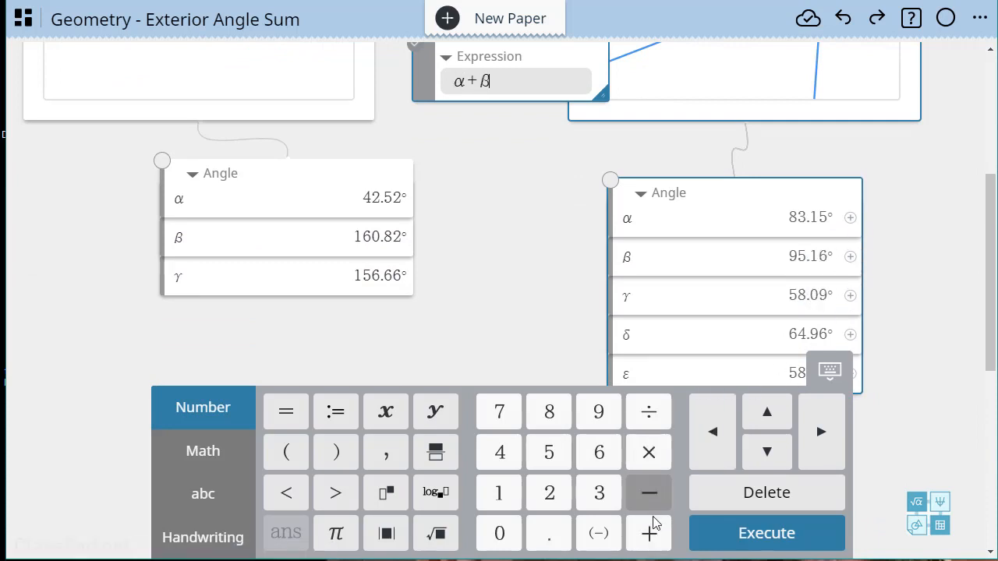
{"action": "left_click", "coordinate": [648, 533]}
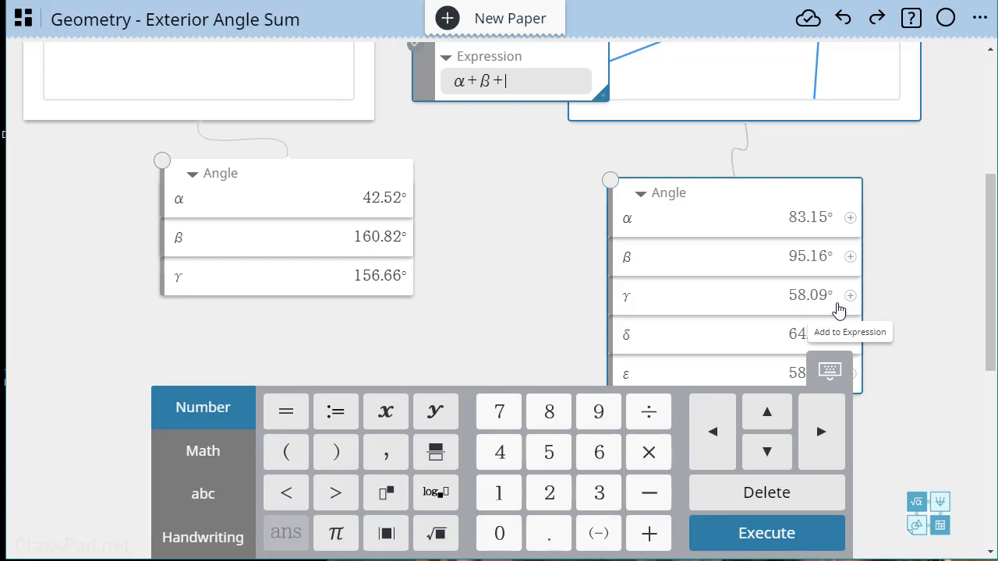
{"action": "left_click", "coordinate": [849, 296]}
{"action": "left_click", "coordinate": [649, 533]}
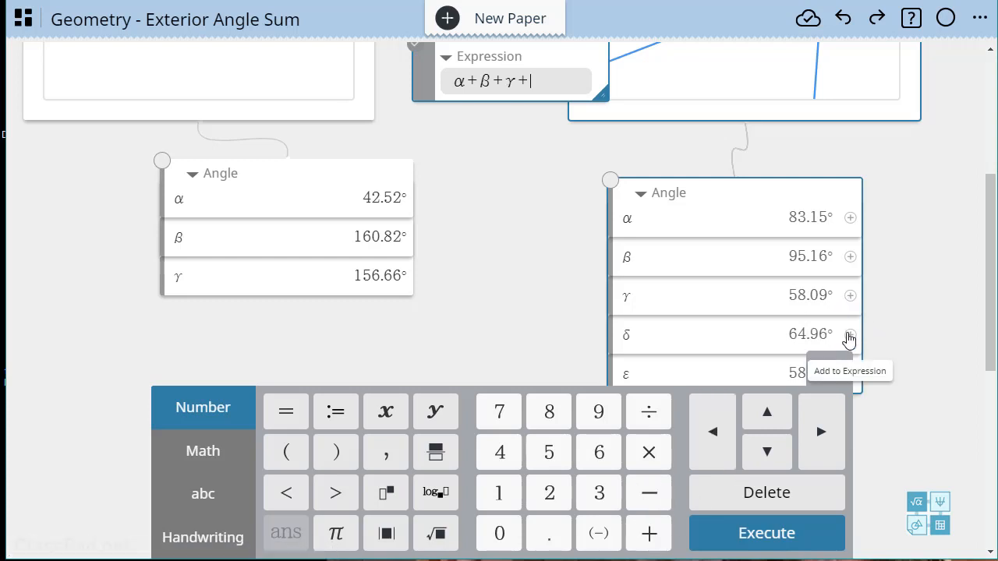
{"action": "left_click", "coordinate": [848, 334]}
{"action": "left_click", "coordinate": [648, 533]}
{"action": "scroll", "coordinate": [931, 379], "scroll_direction": "down", "scroll_amount": 2}
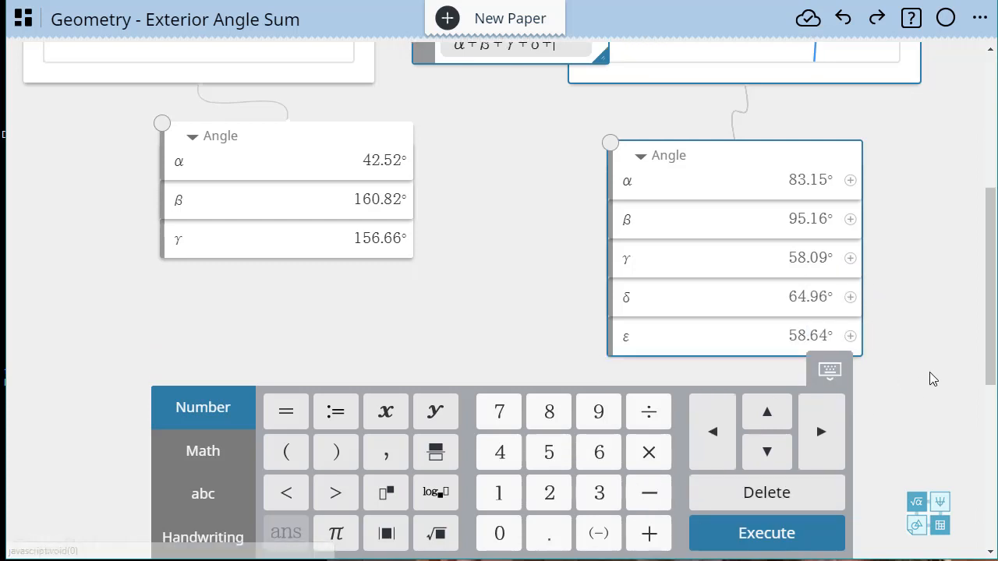
{"action": "left_click", "coordinate": [850, 219]}
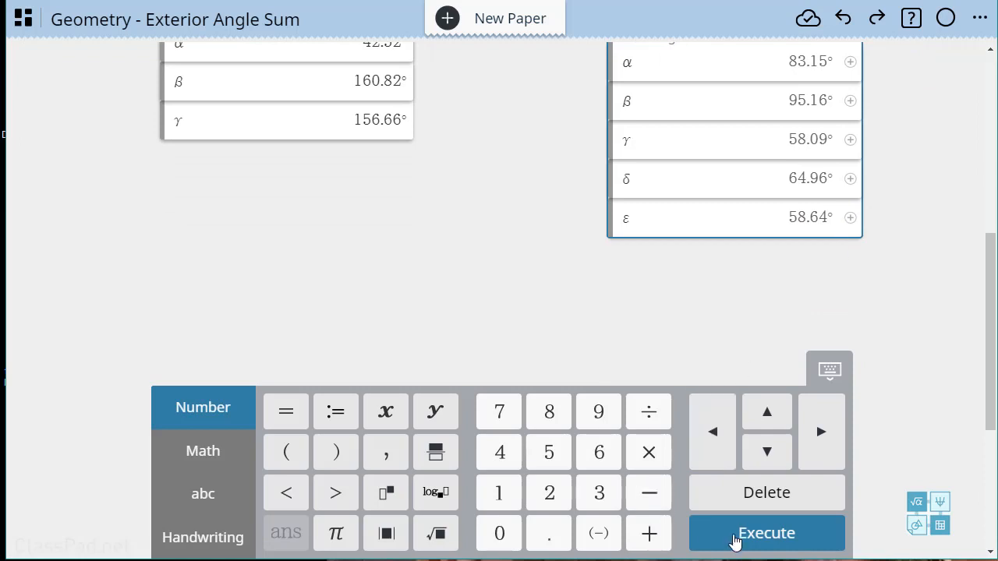
{"action": "left_click", "coordinate": [736, 535]}
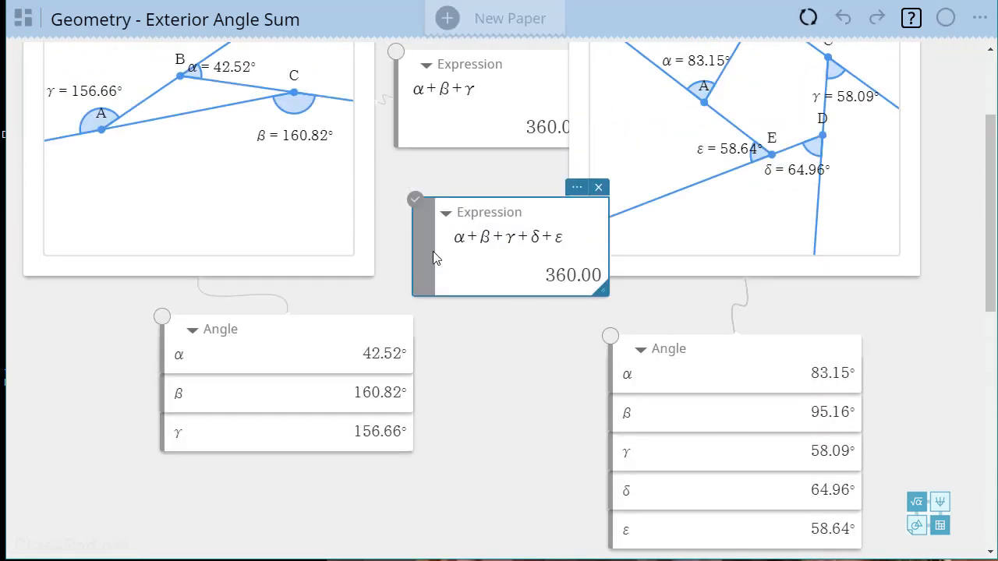
{"action": "left_click_drag", "start_coordinate": [425, 261], "coordinate": [372, 276]}
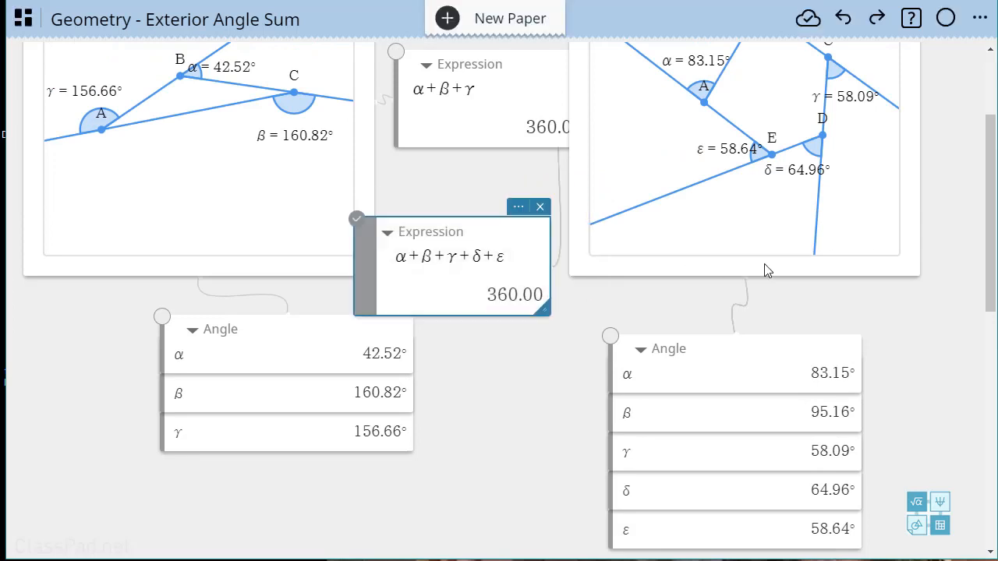
Reshape the pentagon by moving vertices E and C to the left, and check the angle sum expression
{"action": "left_click_drag", "start_coordinate": [772, 159], "coordinate": [749, 154]}
{"action": "left_click_drag", "start_coordinate": [832, 66], "coordinate": [799, 73]}
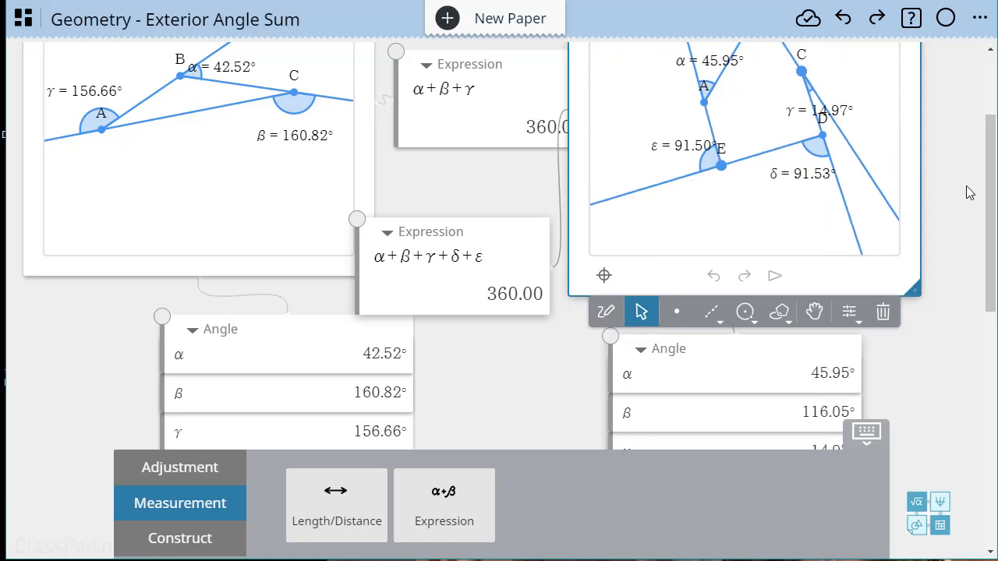
{"action": "scroll", "coordinate": [966, 194], "scroll_direction": "up", "scroll_amount": 2}
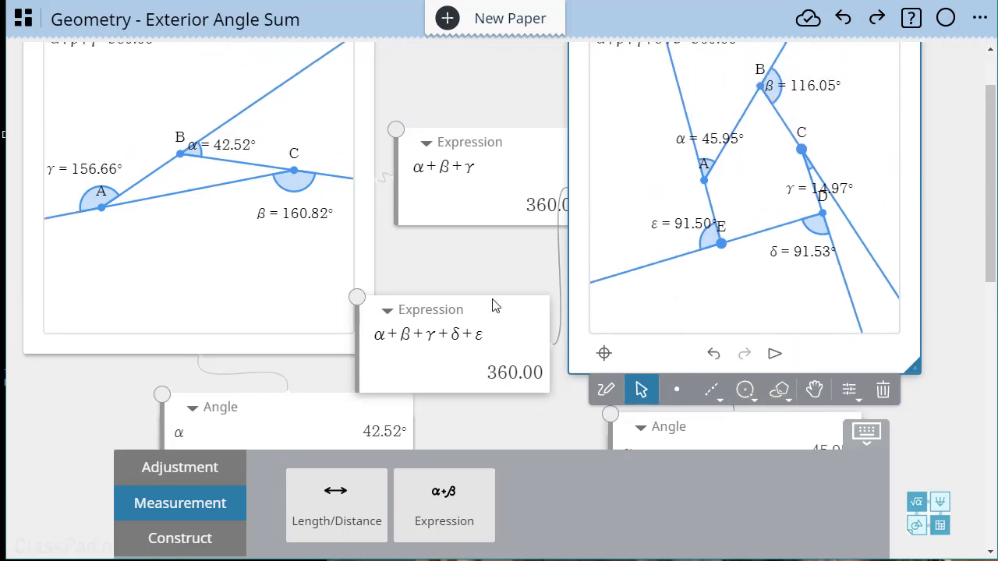